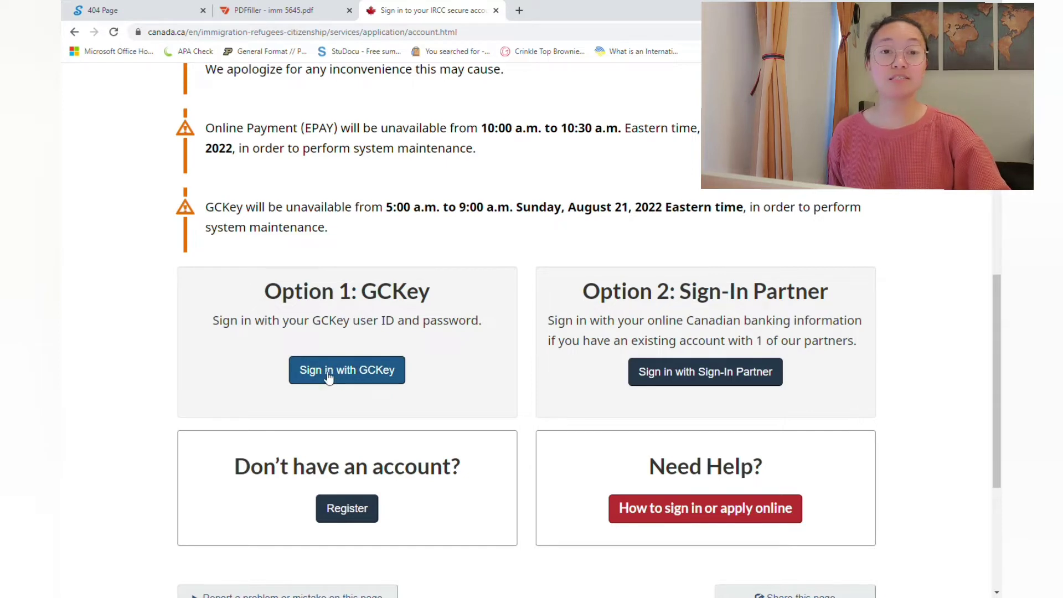
Step: Sign in to GCKey with the sample account's username and password
{"action": "left_click", "coordinate": [328, 376]}
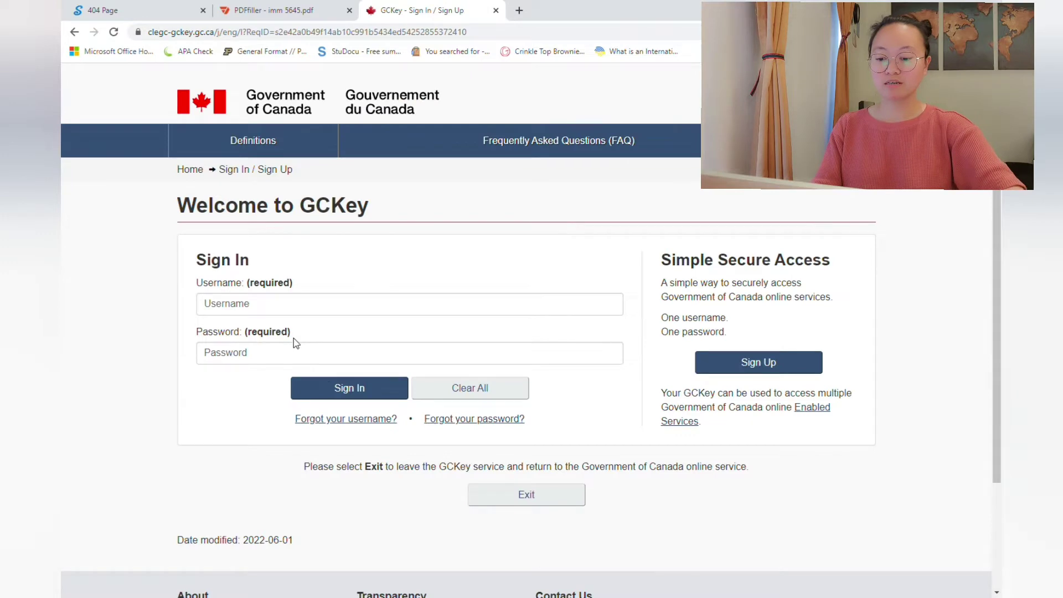
{"action": "left_click", "coordinate": [274, 312]}
{"action": "type", "text": "Mican1234"}
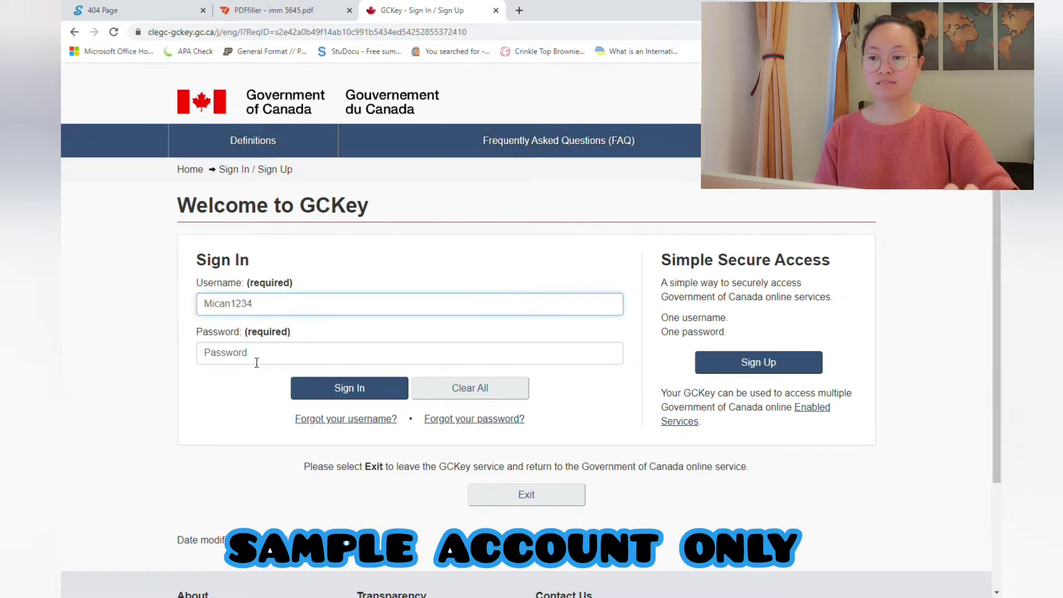
{"action": "left_click", "coordinate": [255, 361]}
{"action": "type", "text": "•"}
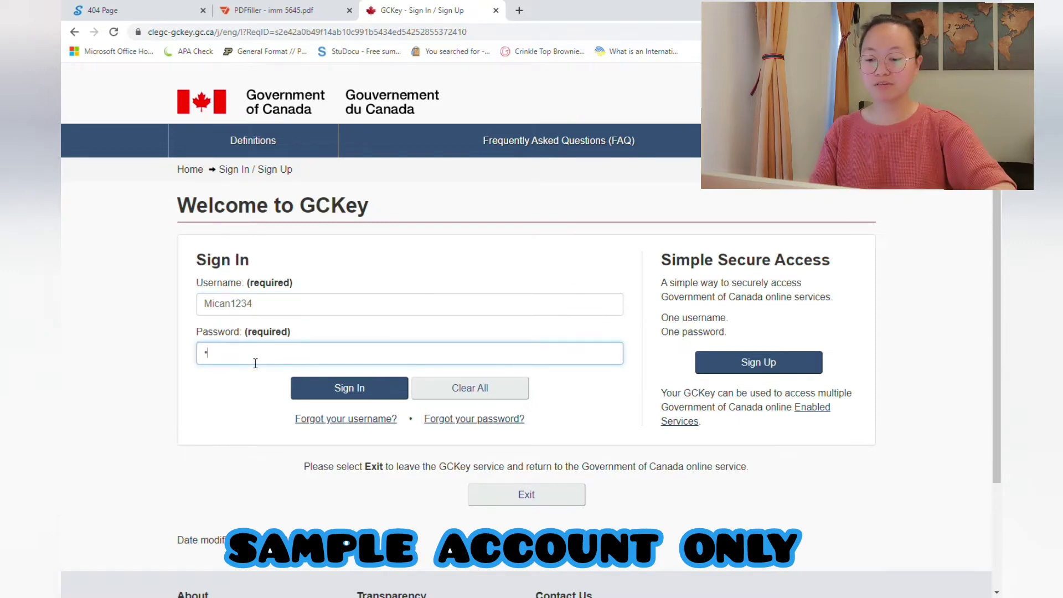
{"action": "type", "text": "••••"}
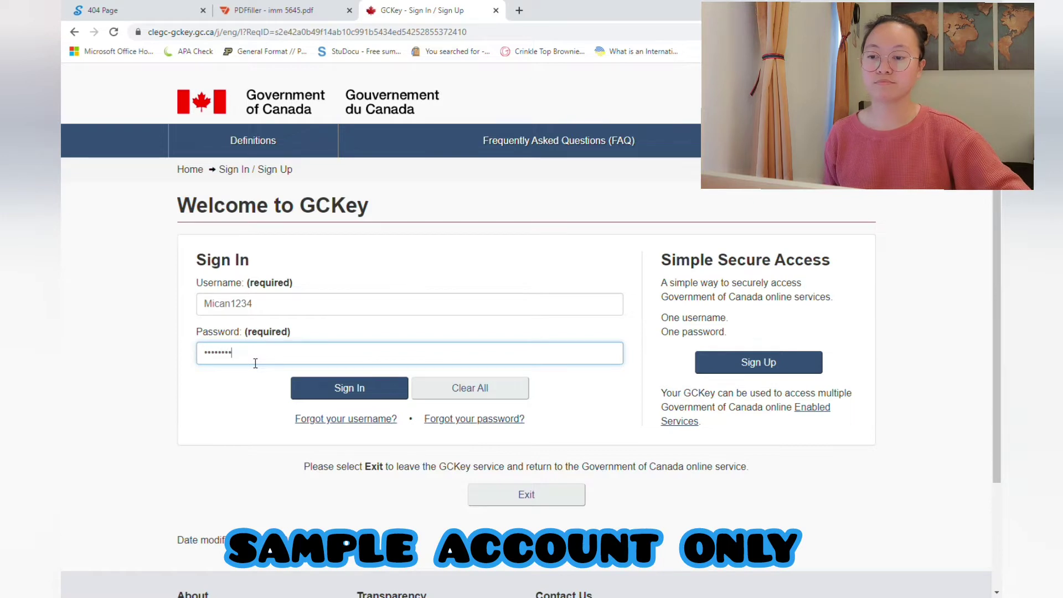
{"action": "type", "text": "••••"}
{"action": "left_click", "coordinate": [325, 390]}
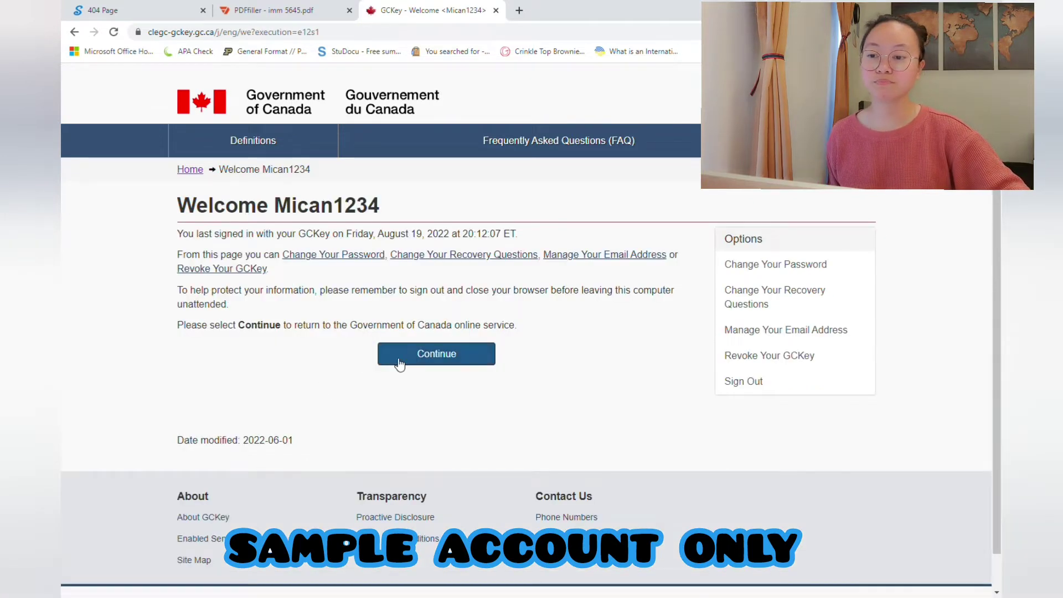
Step: Continue to the IRCC account and choose 'Apply to come to Canada', then 'Visitor visa, study and/or work permit'
{"action": "left_click", "coordinate": [403, 359]}
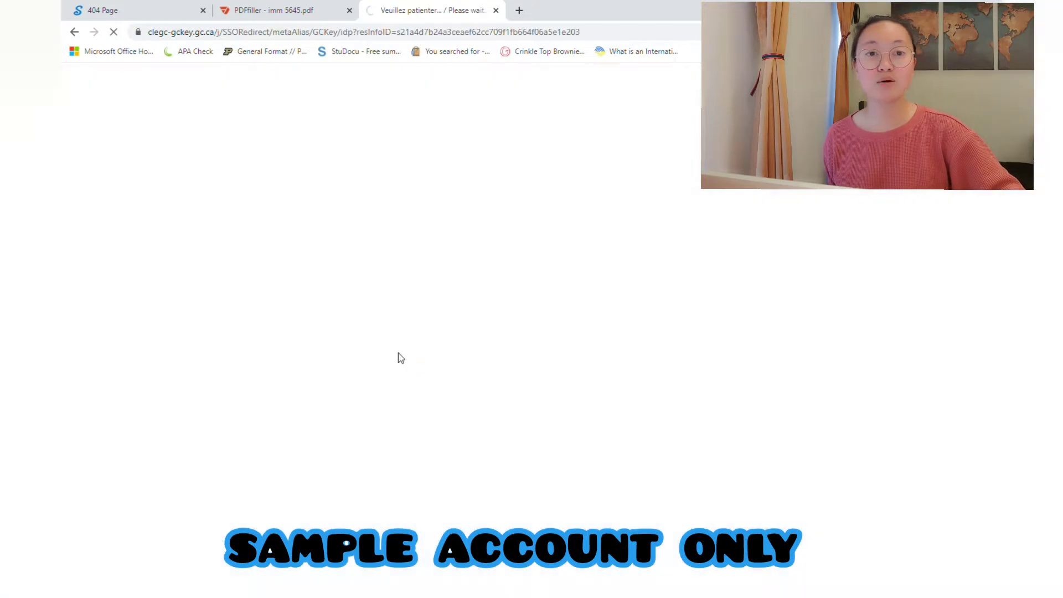
{"action": "scroll", "coordinate": [880, 285], "scroll_direction": "down", "scroll_amount": 1}
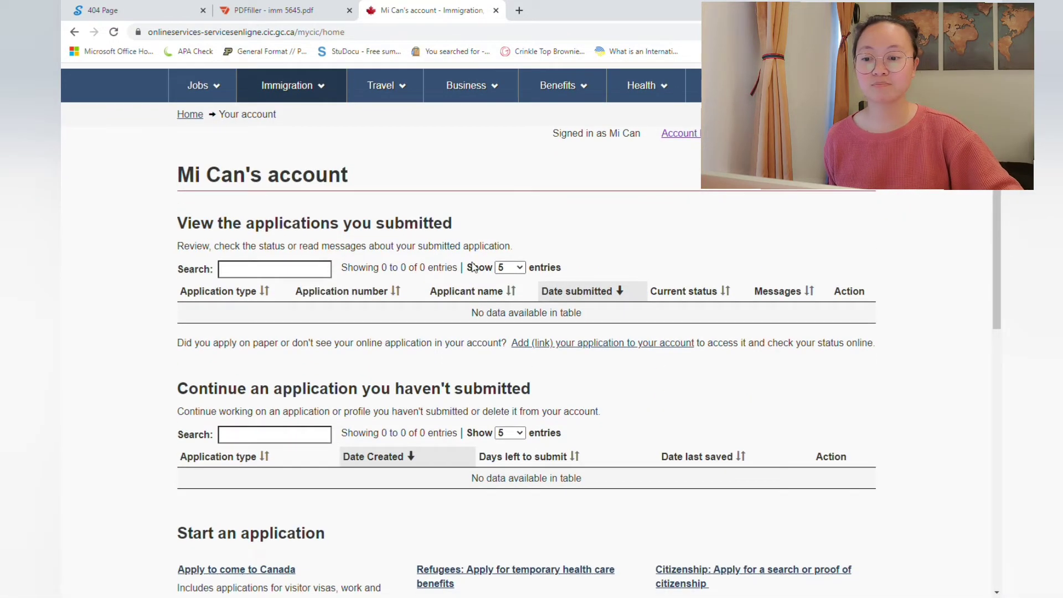
{"action": "scroll", "coordinate": [730, 190], "scroll_direction": "down", "scroll_amount": 1}
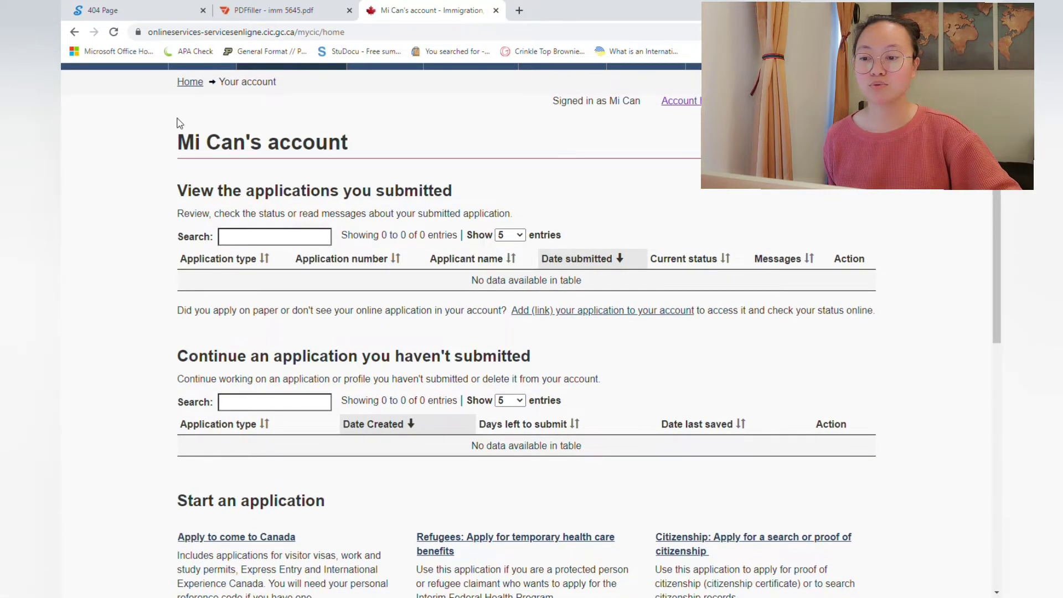
{"action": "scroll", "coordinate": [683, 131], "scroll_direction": "down", "scroll_amount": 1}
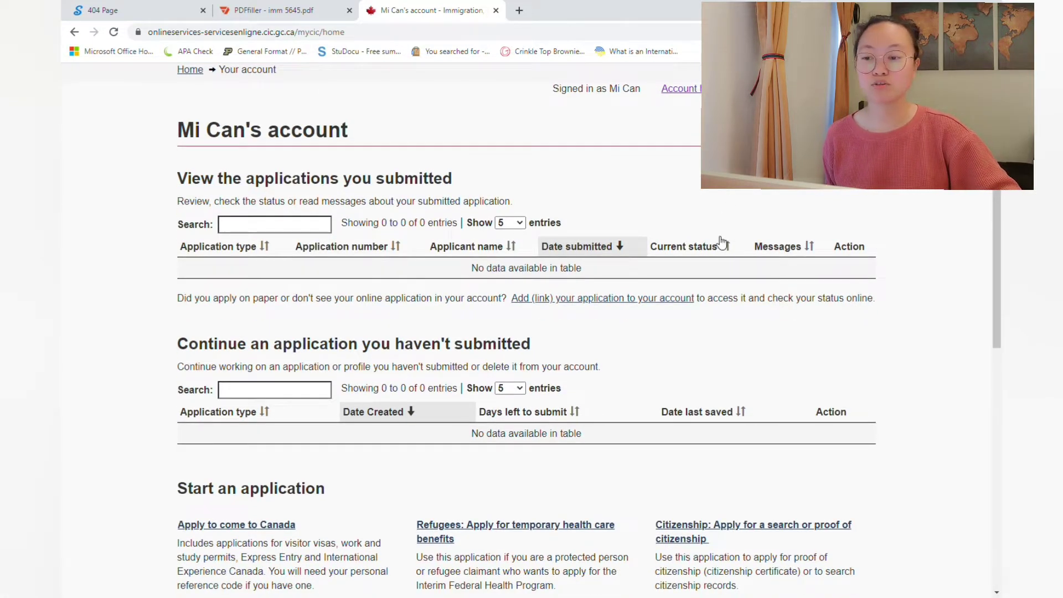
{"action": "scroll", "coordinate": [718, 240], "scroll_direction": "down", "scroll_amount": 4}
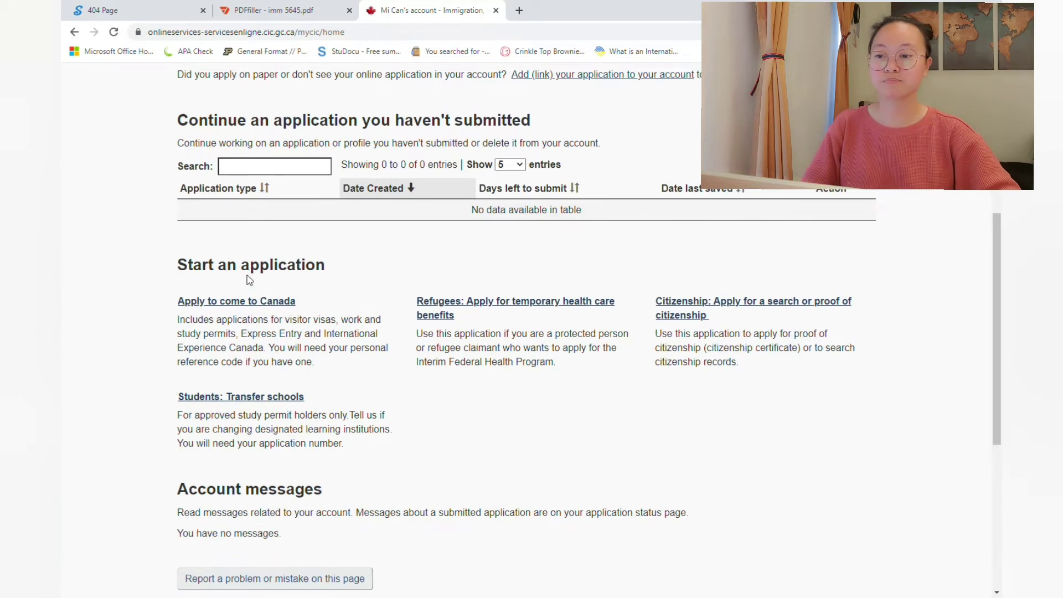
{"action": "left_click", "coordinate": [238, 301]}
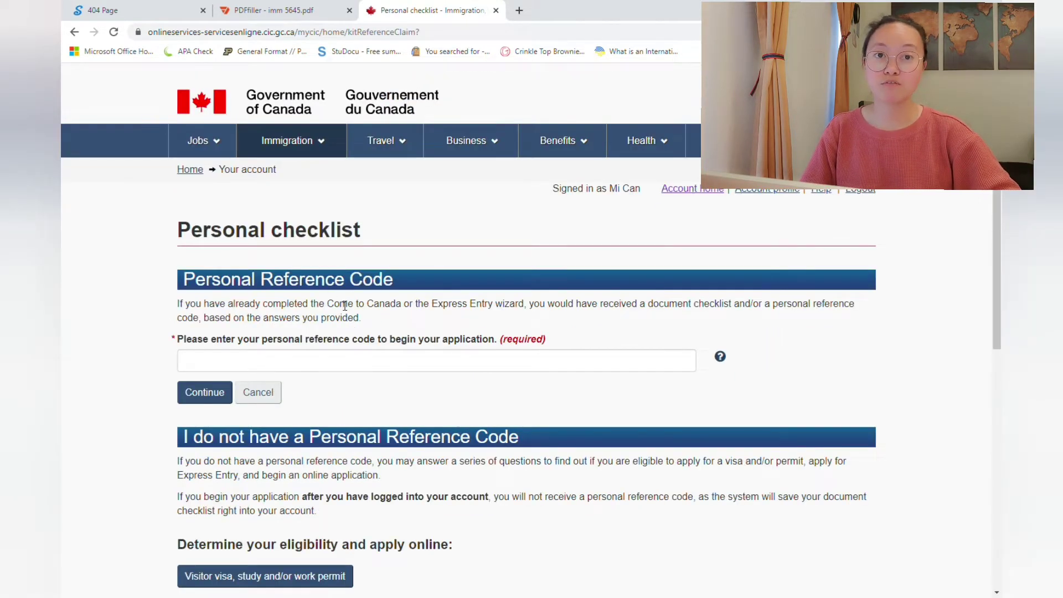
{"action": "scroll", "coordinate": [357, 310], "scroll_direction": "down", "scroll_amount": 3}
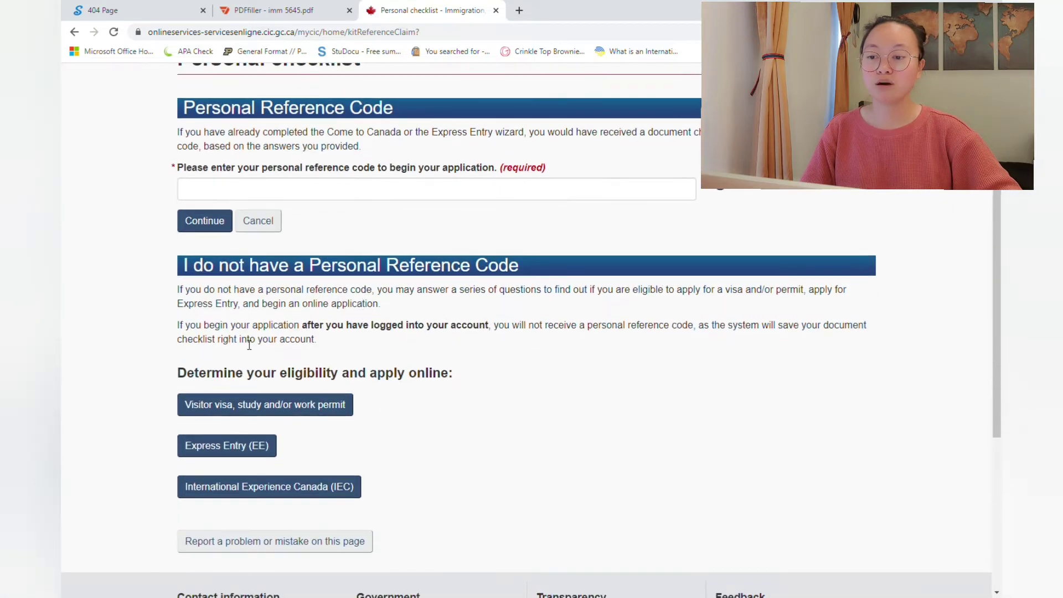
{"action": "scroll", "coordinate": [249, 344], "scroll_direction": "down", "scroll_amount": 2}
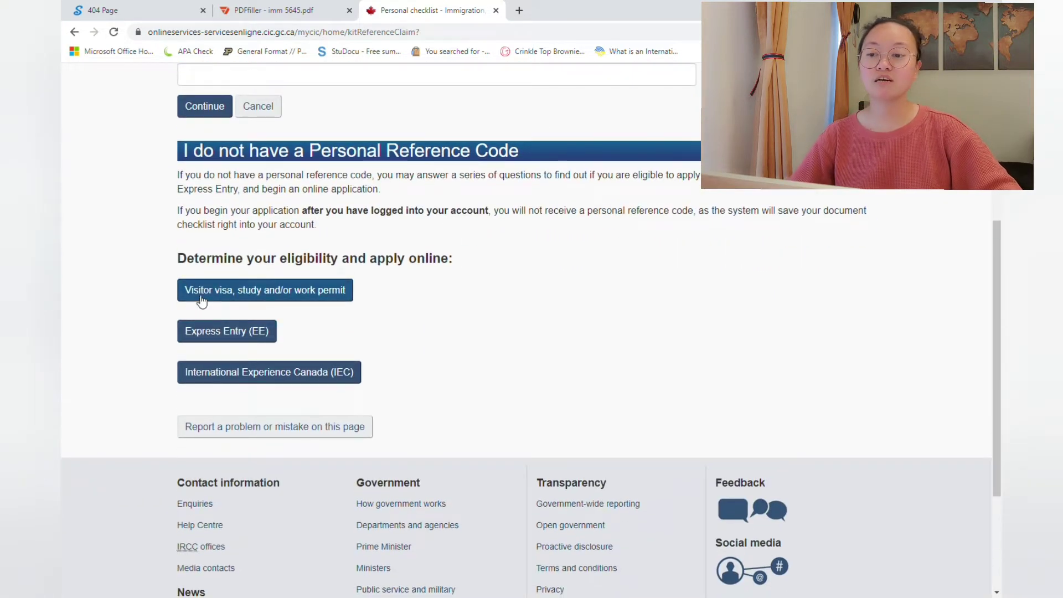
{"action": "left_click", "coordinate": [201, 301]}
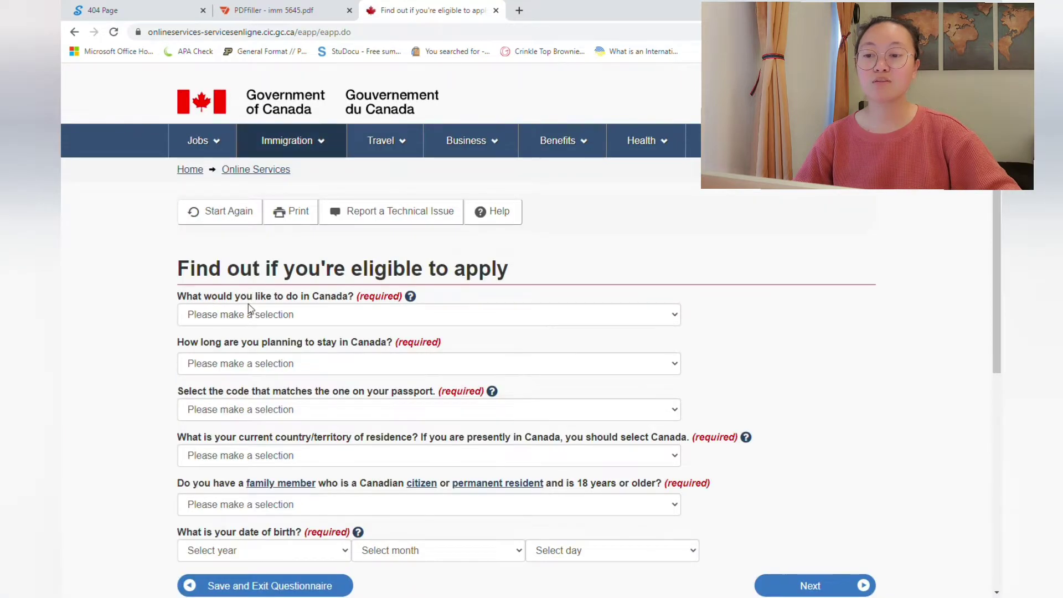
Step: Answer Study, a stay of more than 6 months, a PHL passport and Singapore residence
{"action": "scroll", "coordinate": [248, 308], "scroll_direction": "down", "scroll_amount": 1}
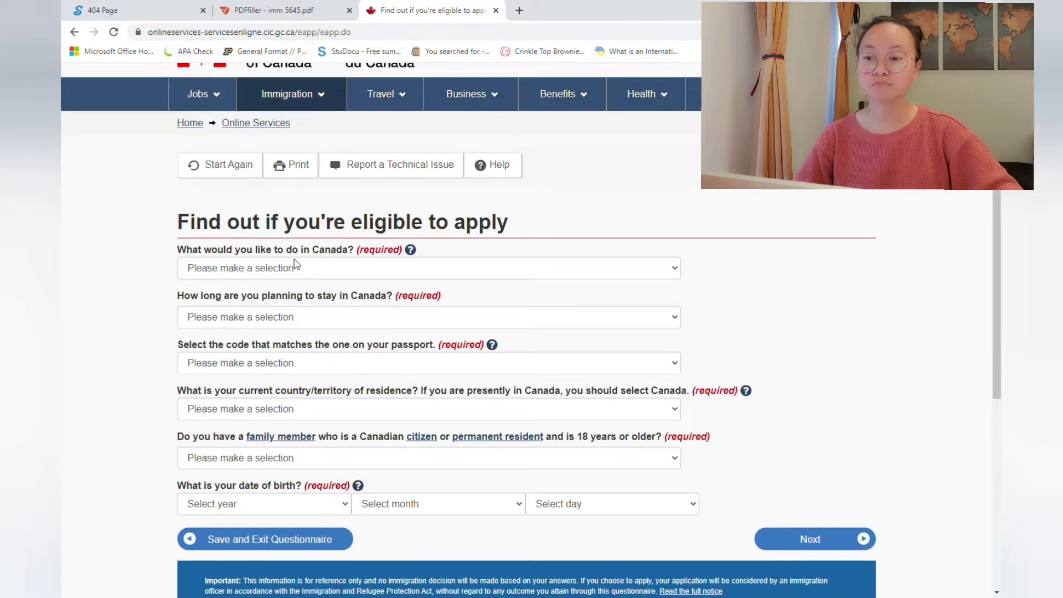
{"action": "left_click", "coordinate": [282, 268]}
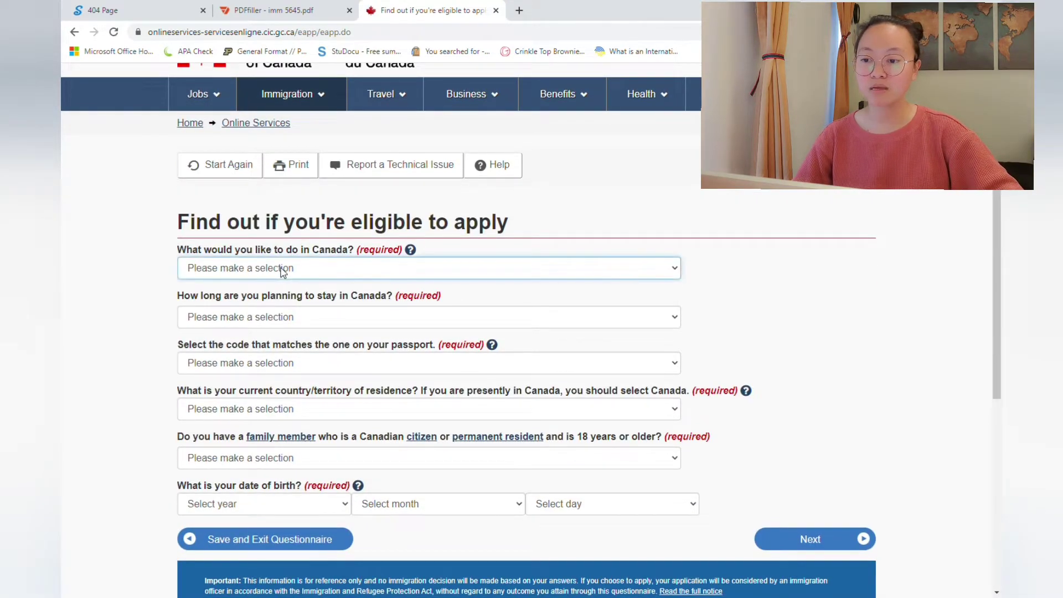
{"action": "left_click", "coordinate": [233, 310]}
{"action": "left_click", "coordinate": [233, 318]}
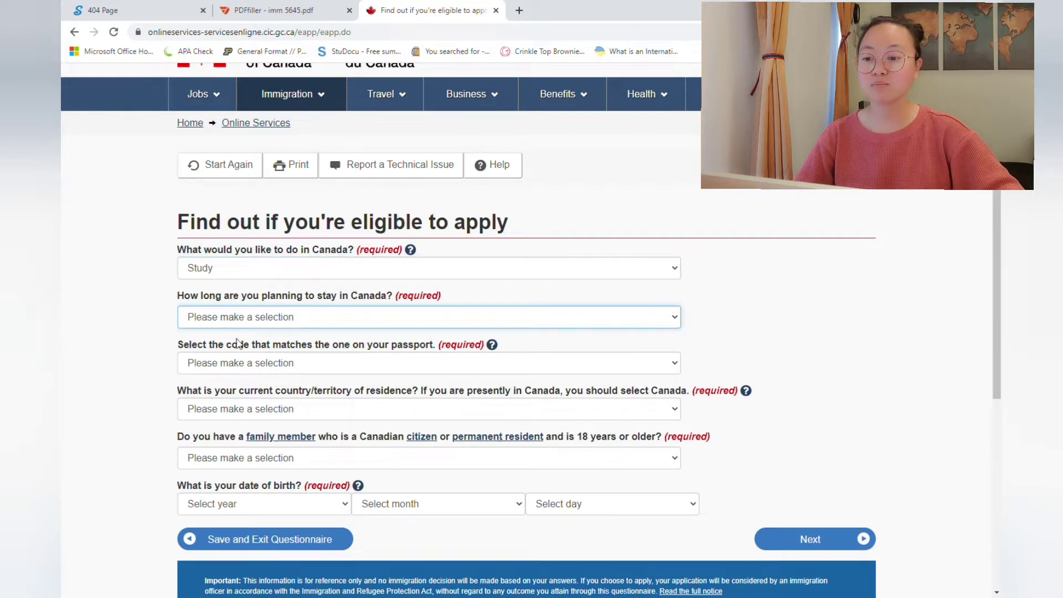
{"action": "left_click", "coordinate": [242, 367]}
{"action": "scroll", "coordinate": [242, 366], "scroll_direction": "down", "scroll_amount": 2}
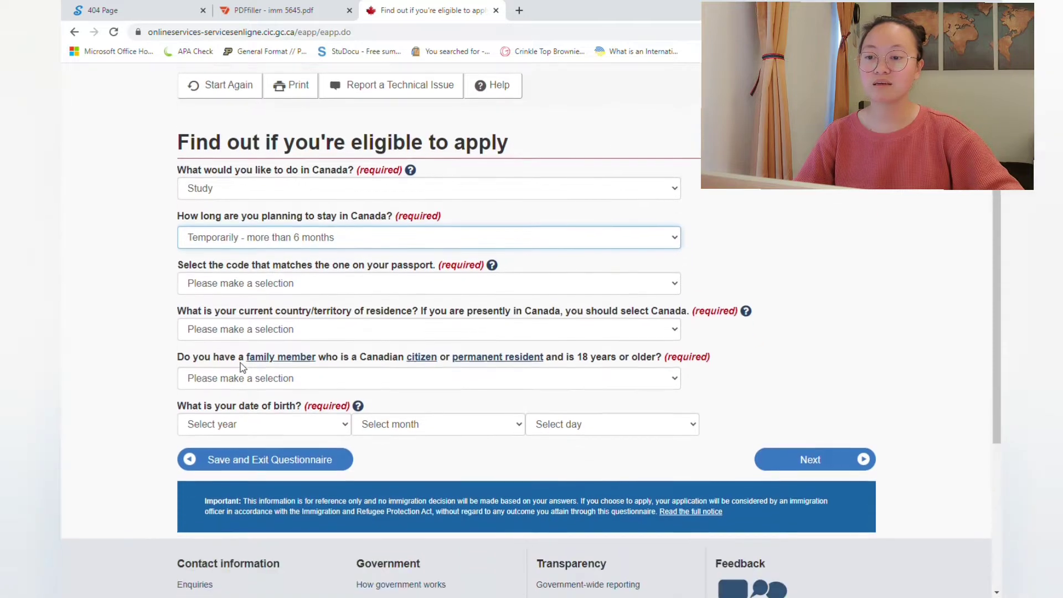
{"action": "left_click", "coordinate": [222, 275]}
{"action": "type", "text": "phl"}
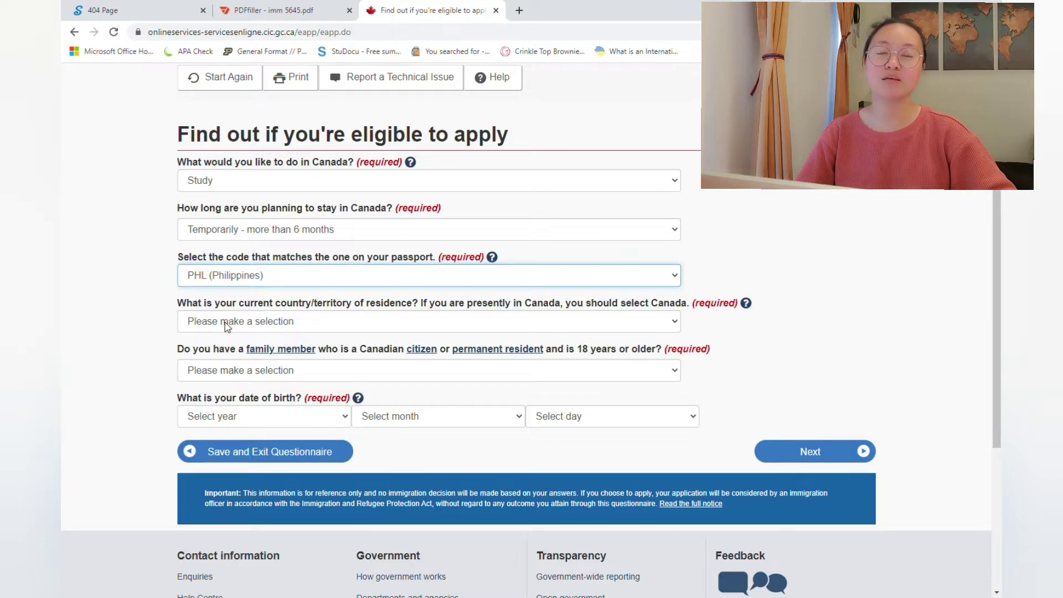
{"action": "key", "text": "Tab"}
{"action": "type", "text": "sing"}
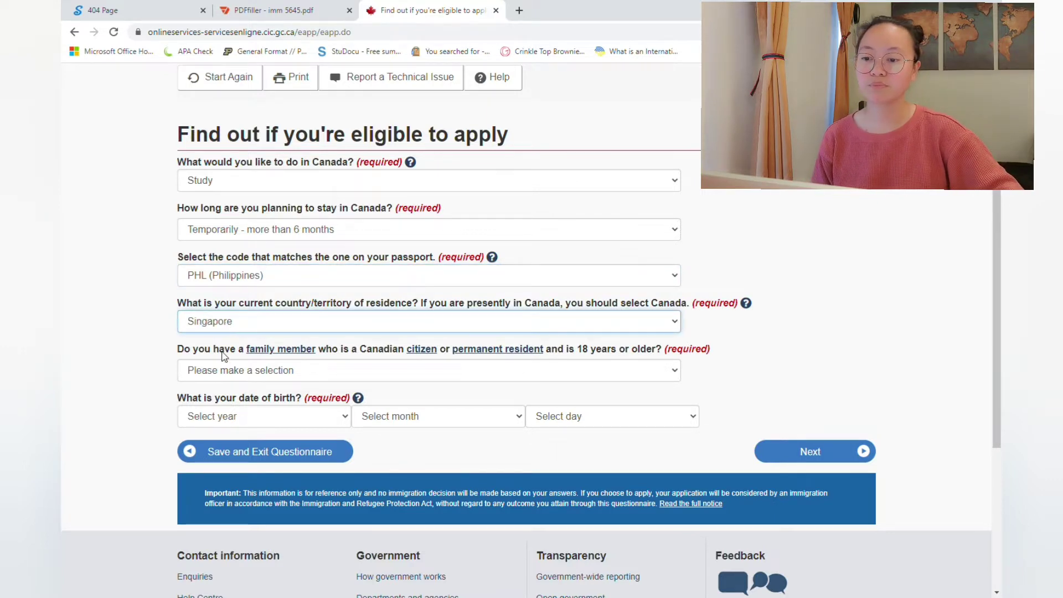
Step: Answer No to family in Canada, enter the 1992 birth date (day 13), and submit the page
{"action": "key", "text": "Tab"}
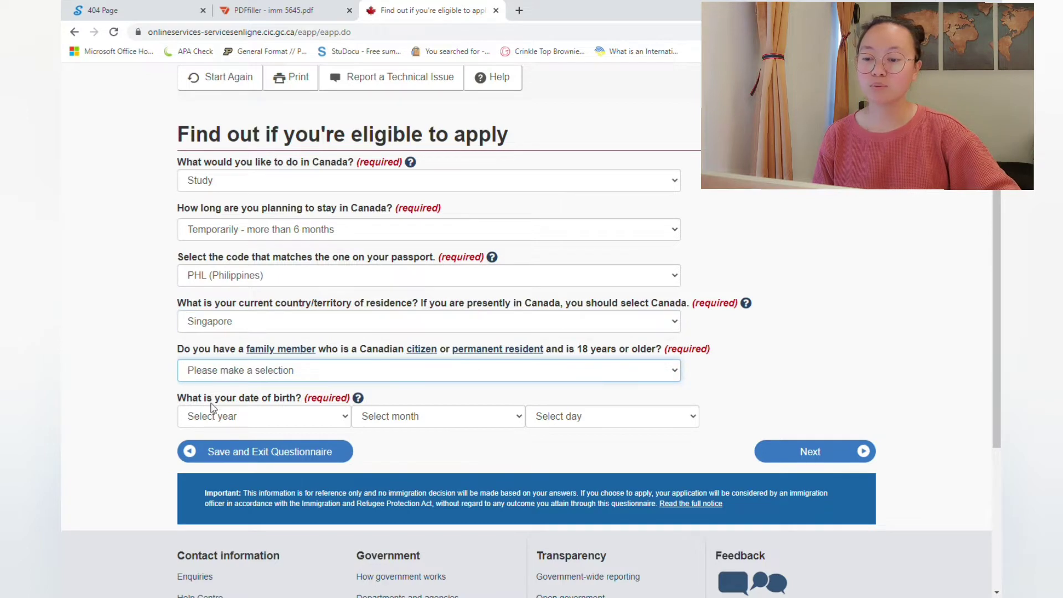
{"action": "type", "text": "n"}
{"action": "key", "text": "Tab"}
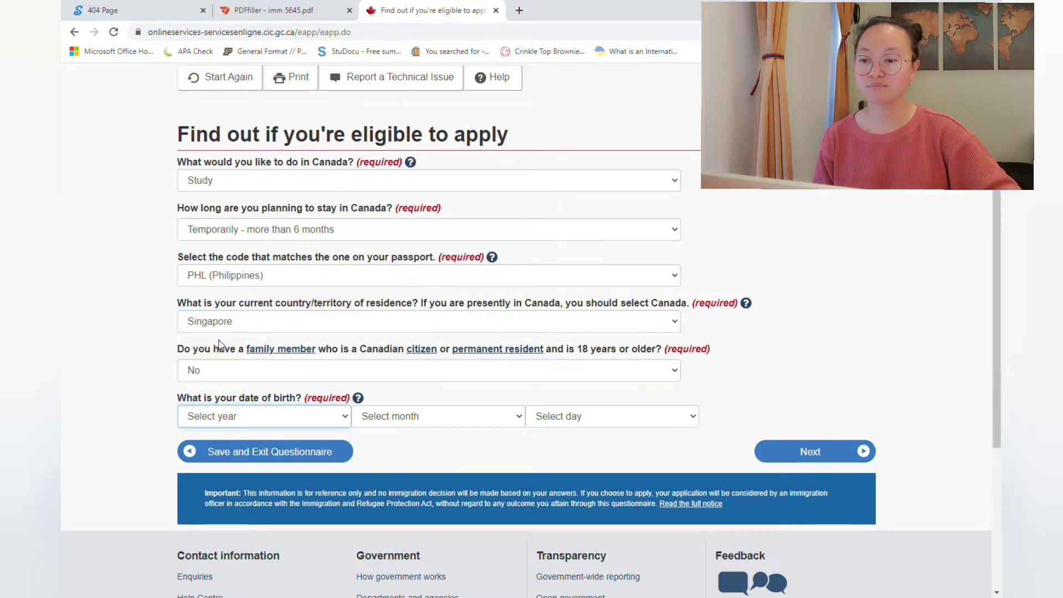
{"action": "type", "text": "1992"}
{"action": "key", "text": "Tab"}
{"action": "type", "text": "a"}
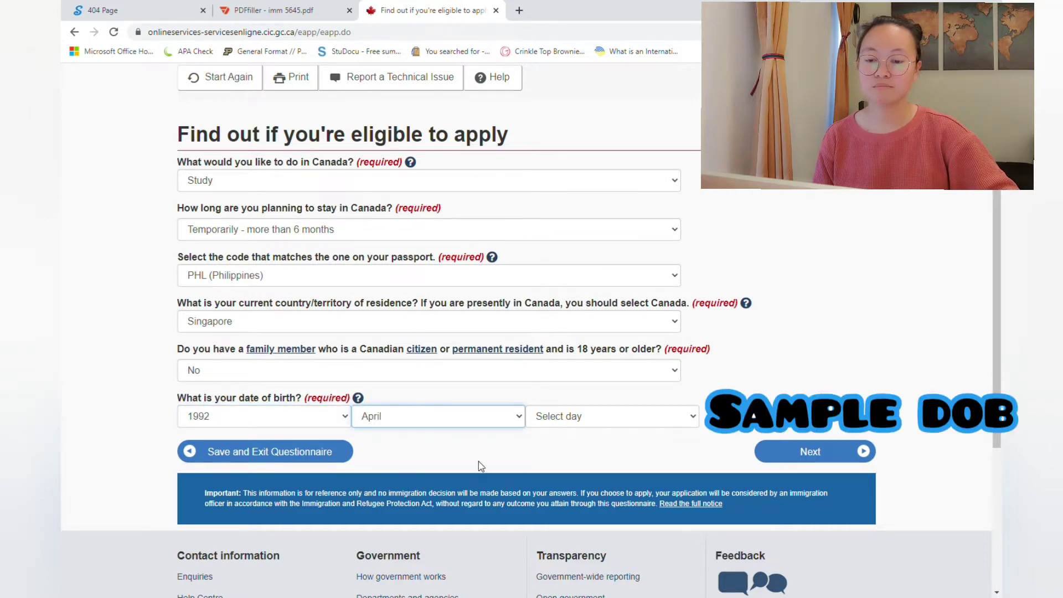
{"action": "key", "text": "Tab"}
{"action": "type", "text": "13"}
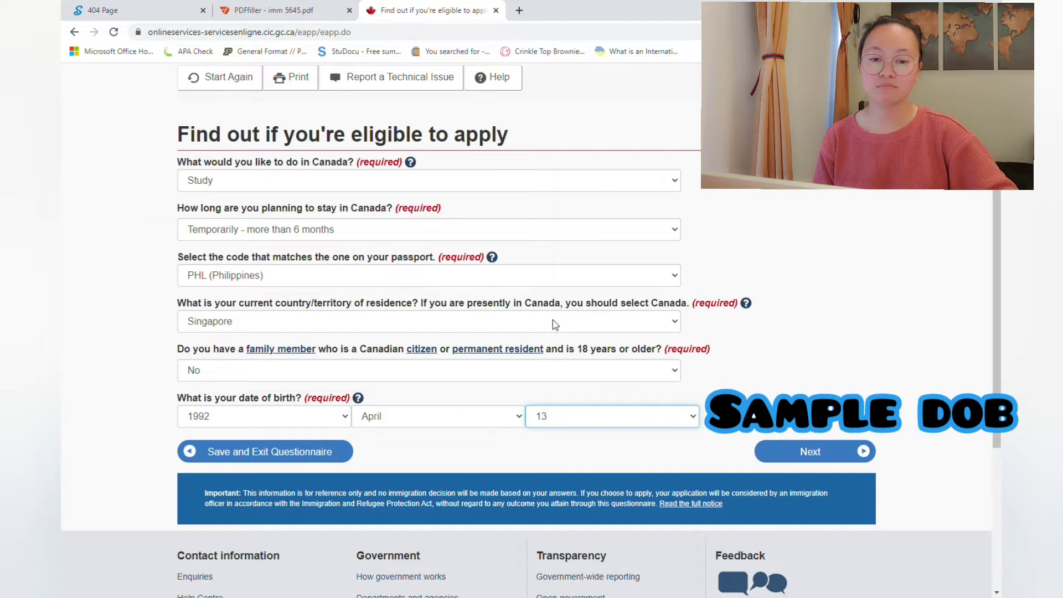
{"action": "left_click", "coordinate": [795, 455]}
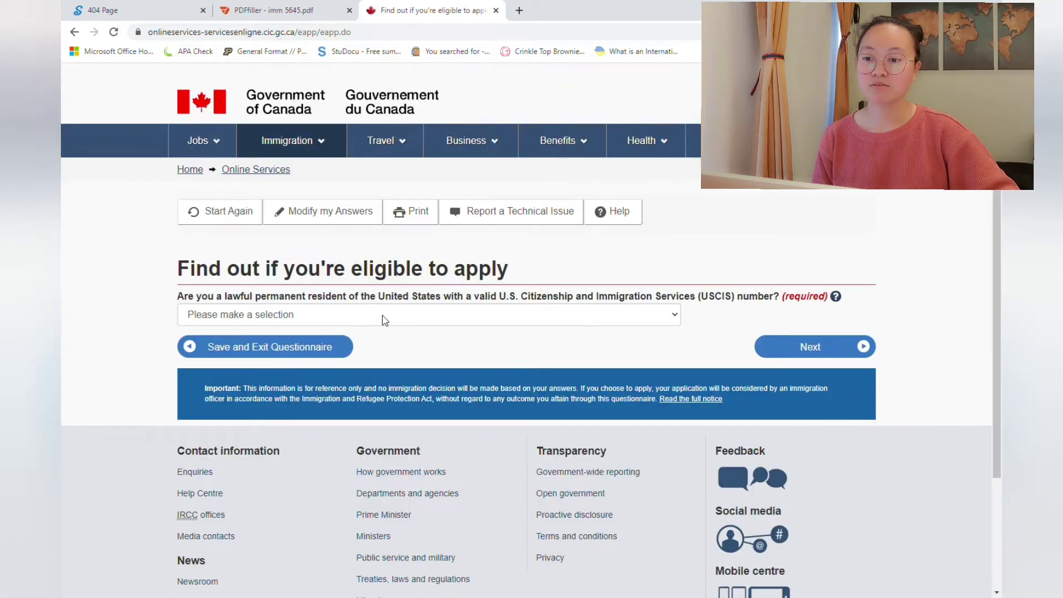
{"action": "left_click", "coordinate": [379, 314]}
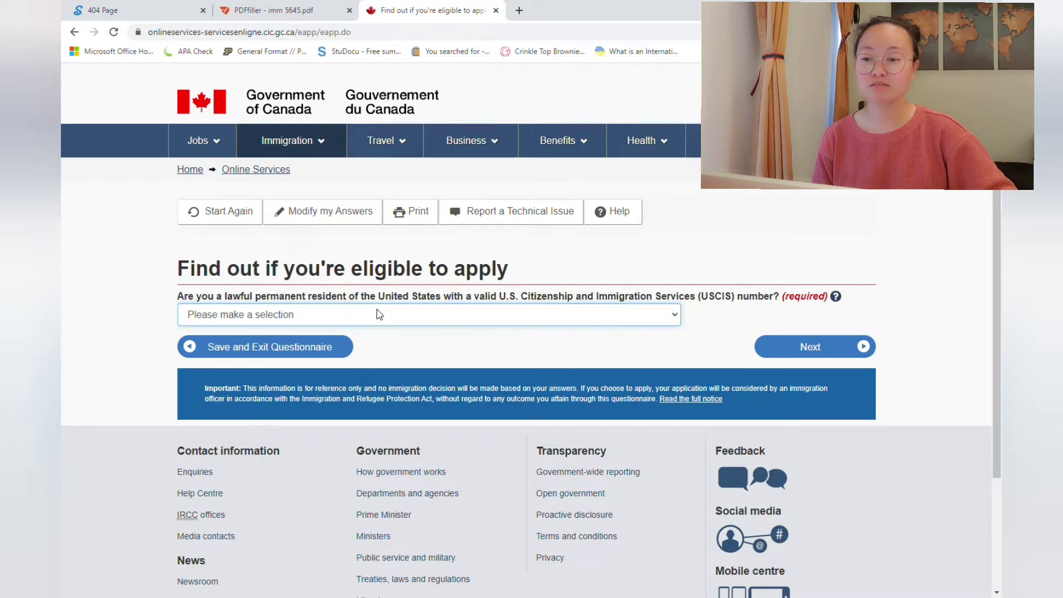
Step: Answer No to U.S. permanent residence and Yes to acceptance by a designated learning institution
{"action": "left_click", "coordinate": [233, 361]}
{"action": "left_click", "coordinate": [804, 346]}
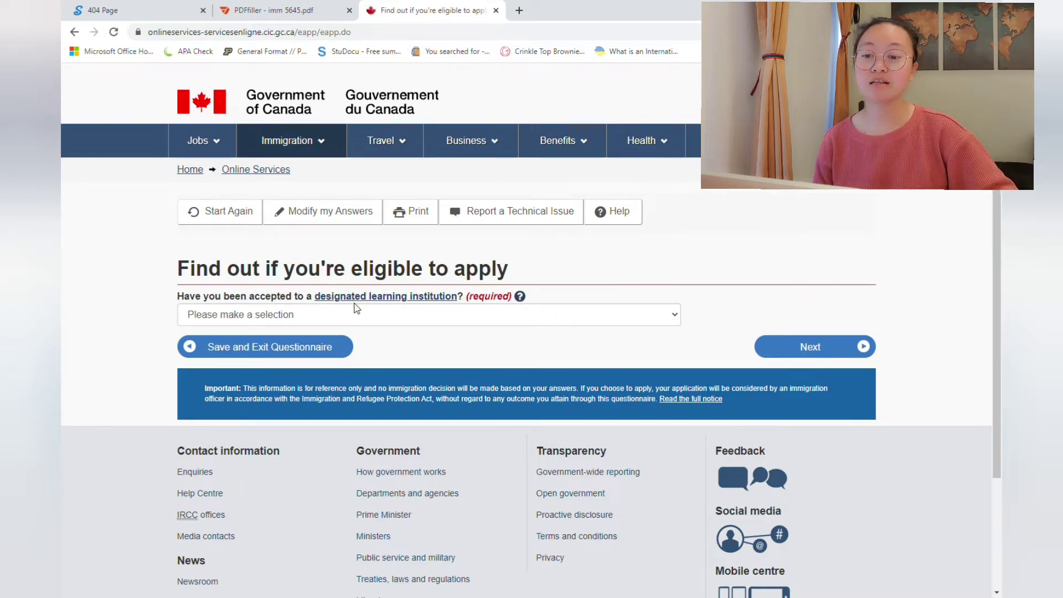
{"action": "left_click", "coordinate": [432, 314]}
{"action": "left_click", "coordinate": [338, 345]}
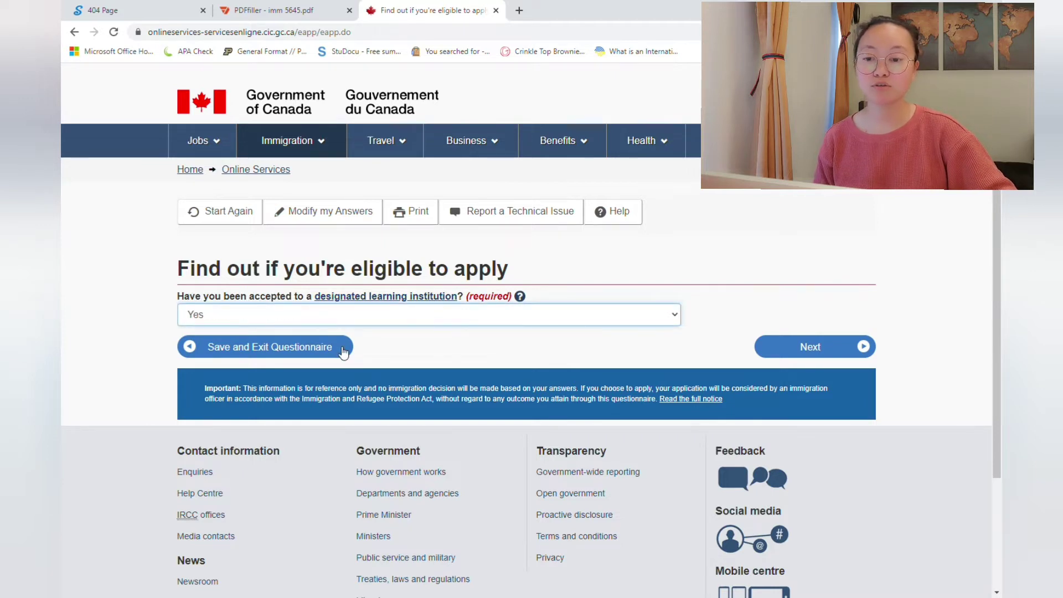
{"action": "left_click", "coordinate": [521, 298]}
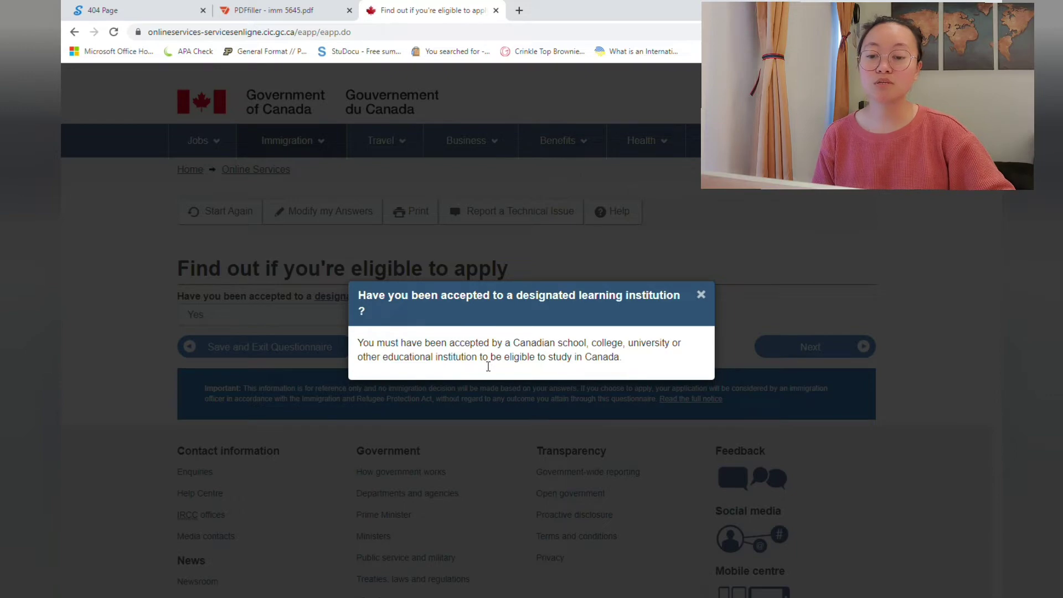
{"action": "left_click", "coordinate": [701, 295]}
{"action": "left_click", "coordinate": [808, 346]}
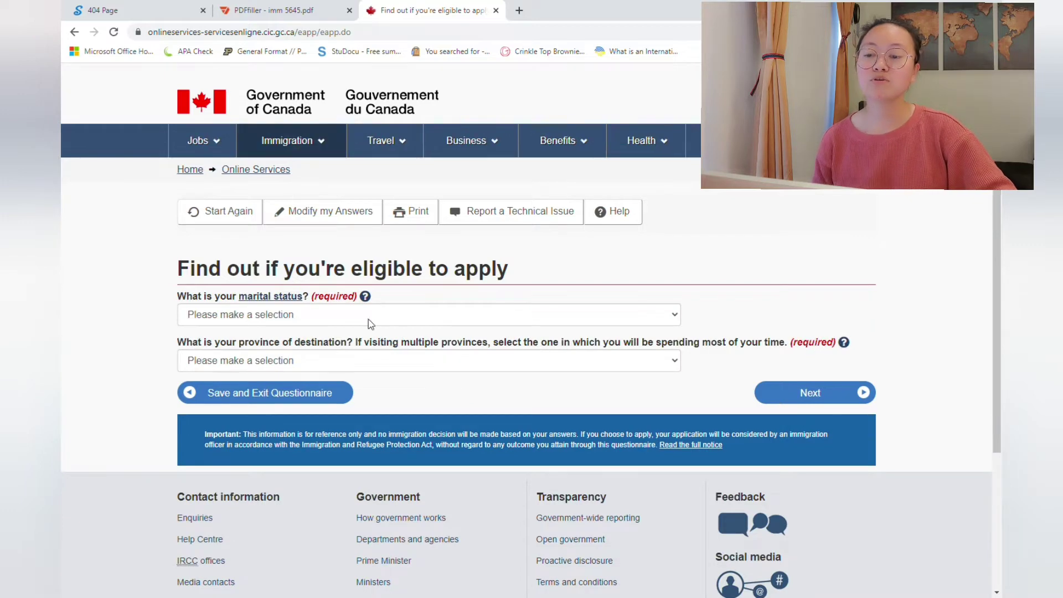
Step: Give Common-Law as marital status and British Columbia as destination province, then submit
{"action": "left_click", "coordinate": [293, 320]}
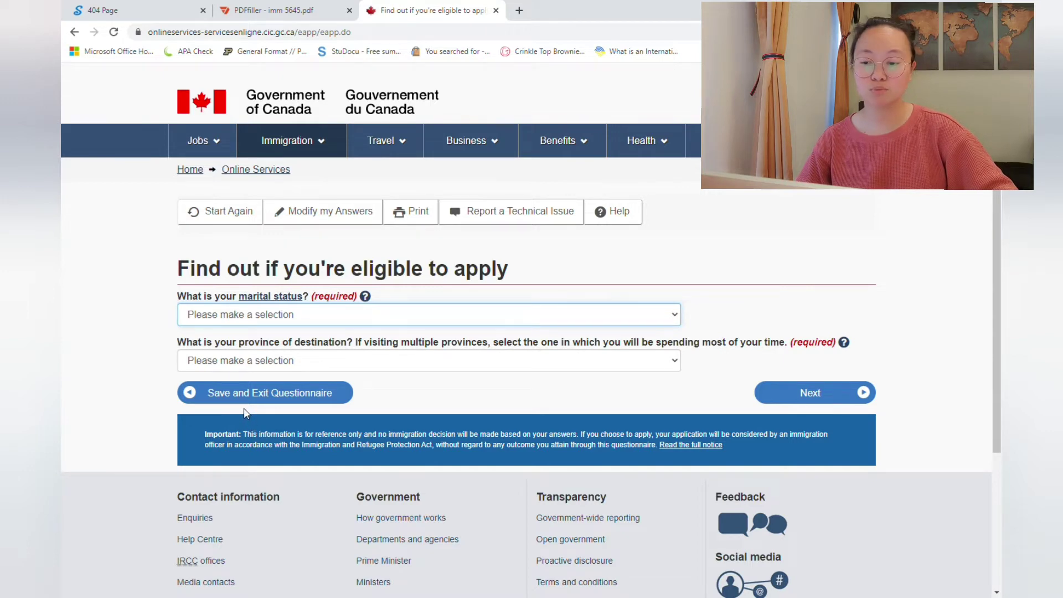
{"action": "key", "text": "c"}
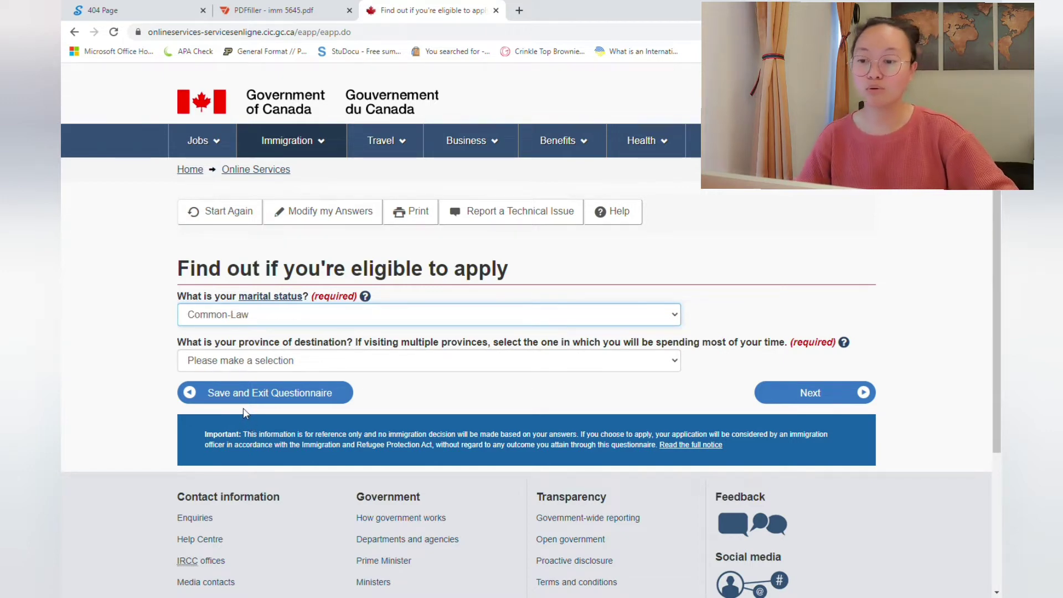
{"action": "left_click", "coordinate": [256, 366]}
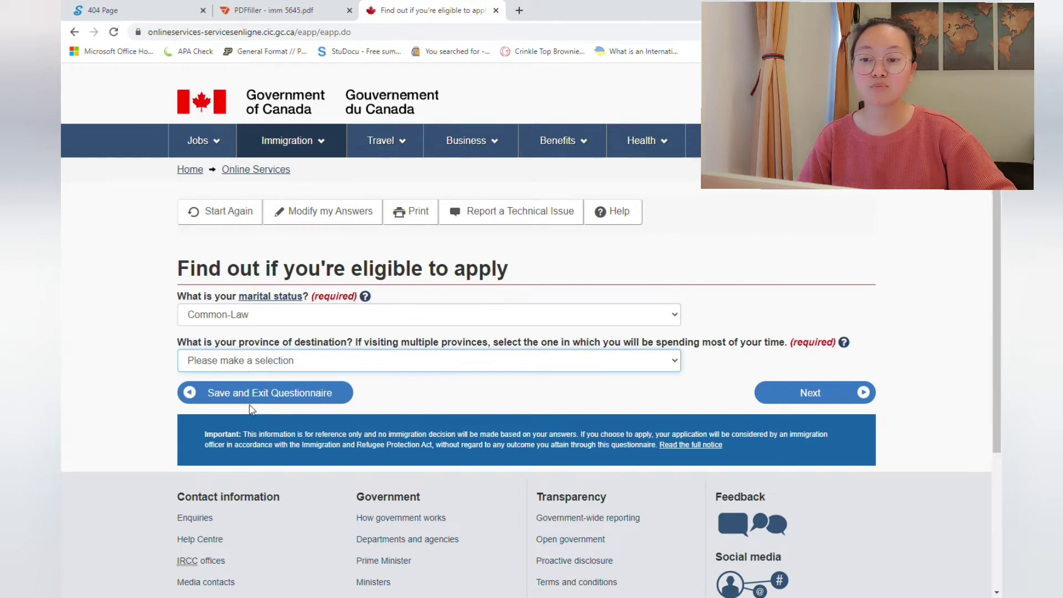
{"action": "key", "text": "b"}
{"action": "left_click", "coordinate": [777, 394]}
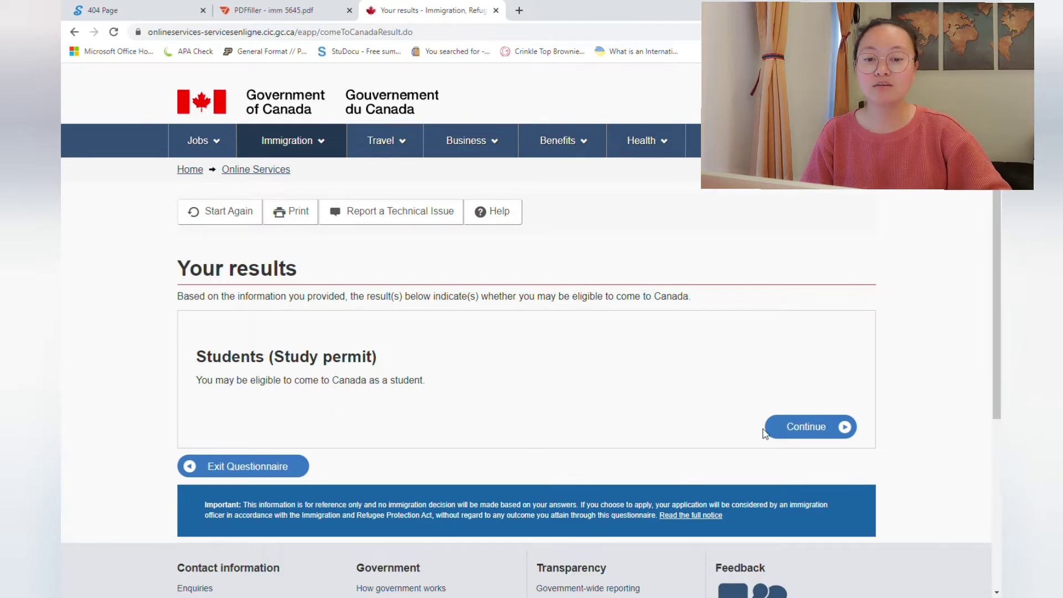
Step: Start the personal checklist and answer No to already holding a valid permit
{"action": "left_click", "coordinate": [795, 425]}
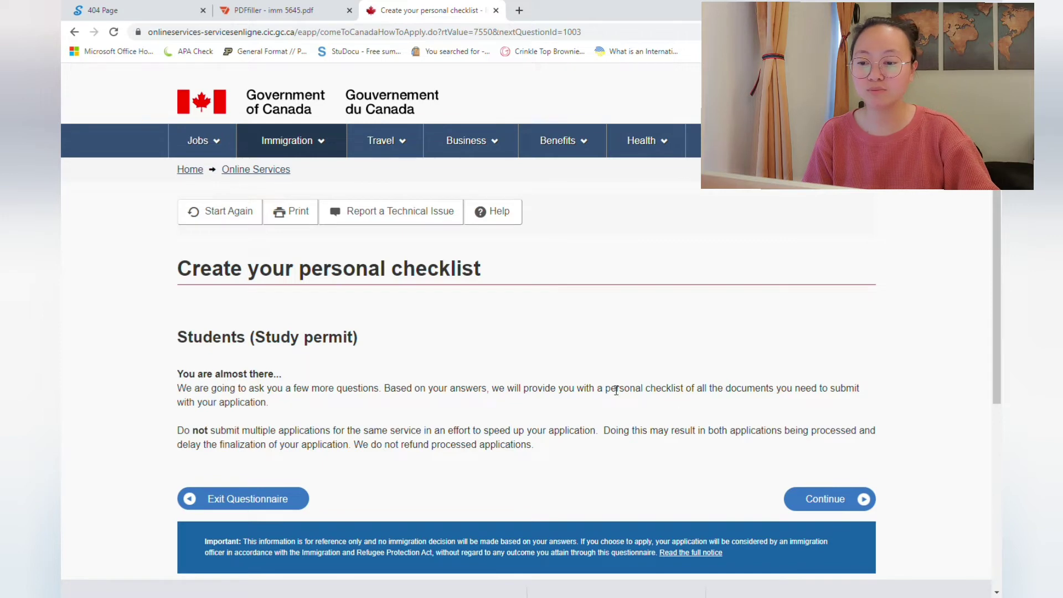
{"action": "left_click", "coordinate": [812, 487]}
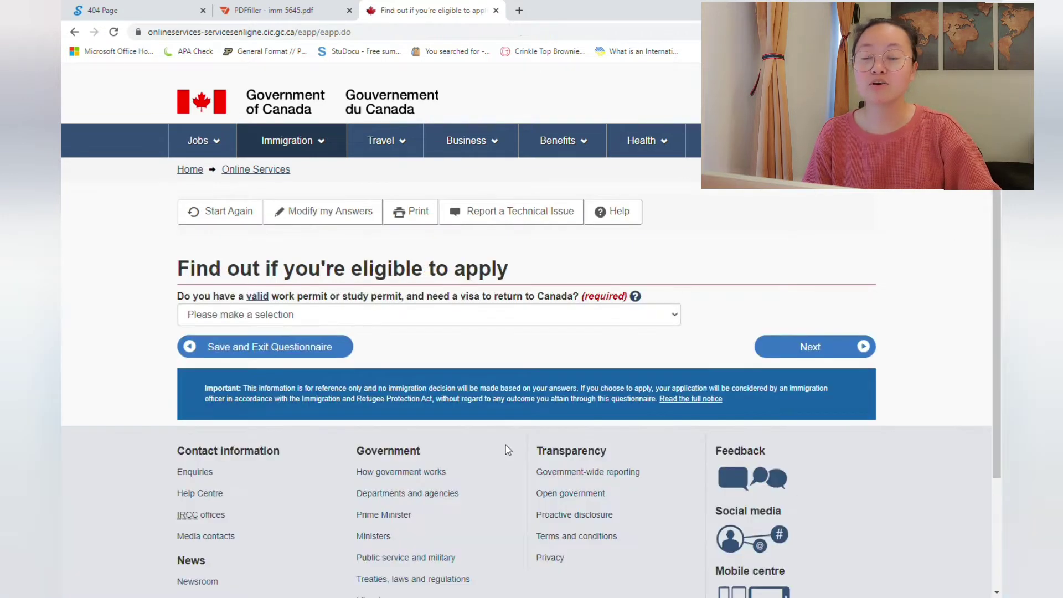
{"action": "left_click", "coordinate": [310, 318]}
{"action": "left_click", "coordinate": [267, 395]}
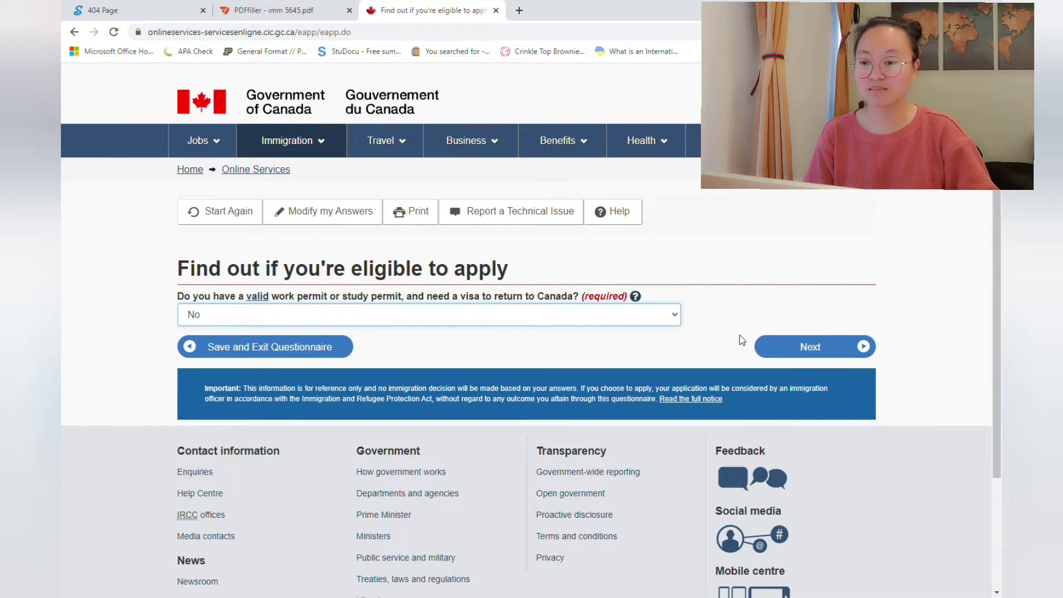
{"action": "left_click", "coordinate": [786, 353]}
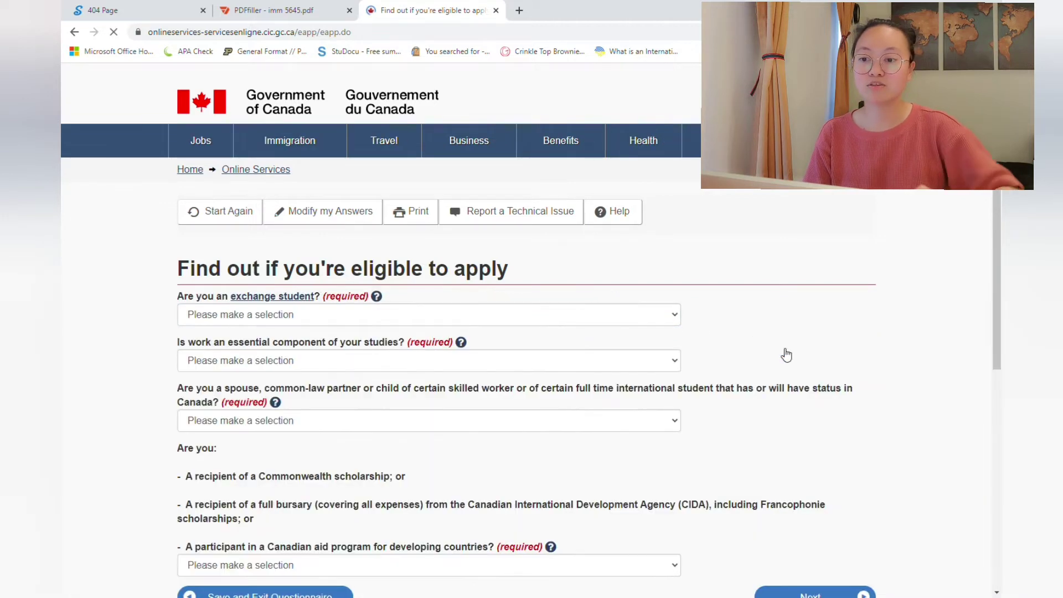
Step: Answer No to exchange student, Yes to essential work component, No to spouse and aid program
{"action": "scroll", "coordinate": [510, 284], "scroll_direction": "down", "scroll_amount": 1}
{"action": "left_click", "coordinate": [310, 263]}
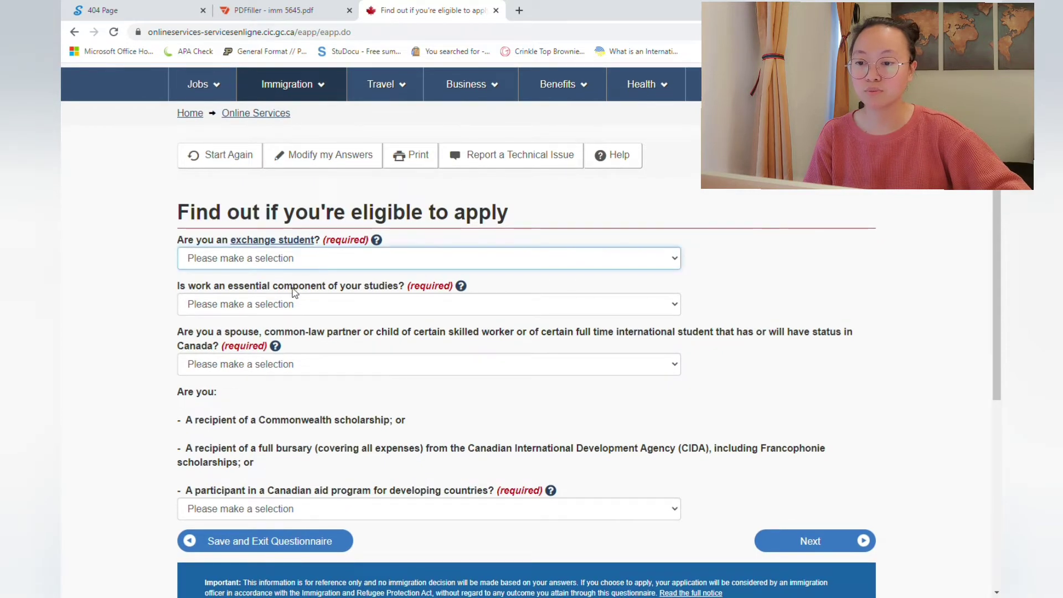
{"action": "left_click", "coordinate": [295, 305]}
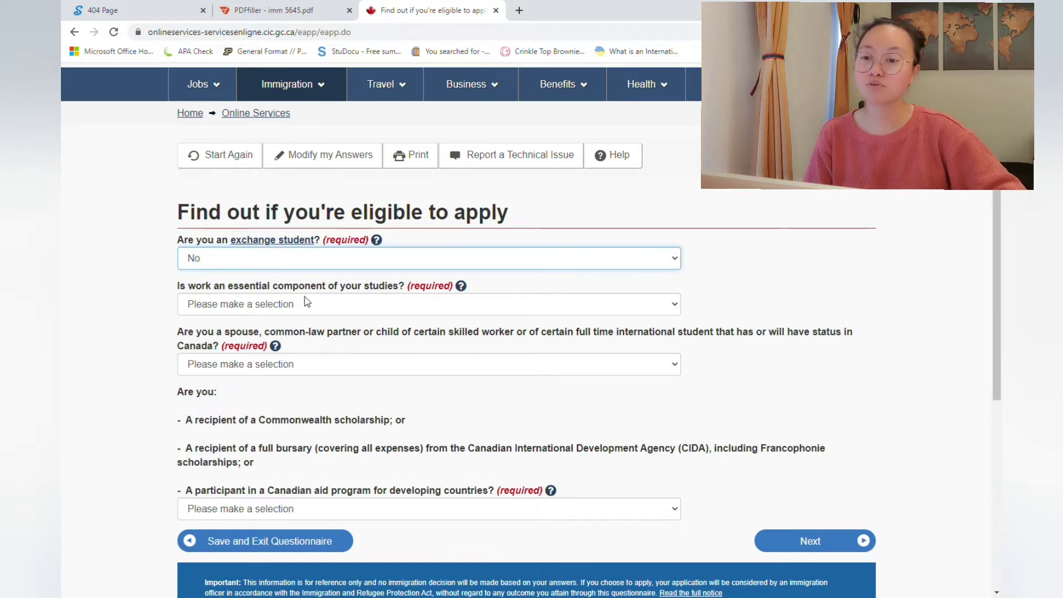
{"action": "left_click", "coordinate": [461, 287]}
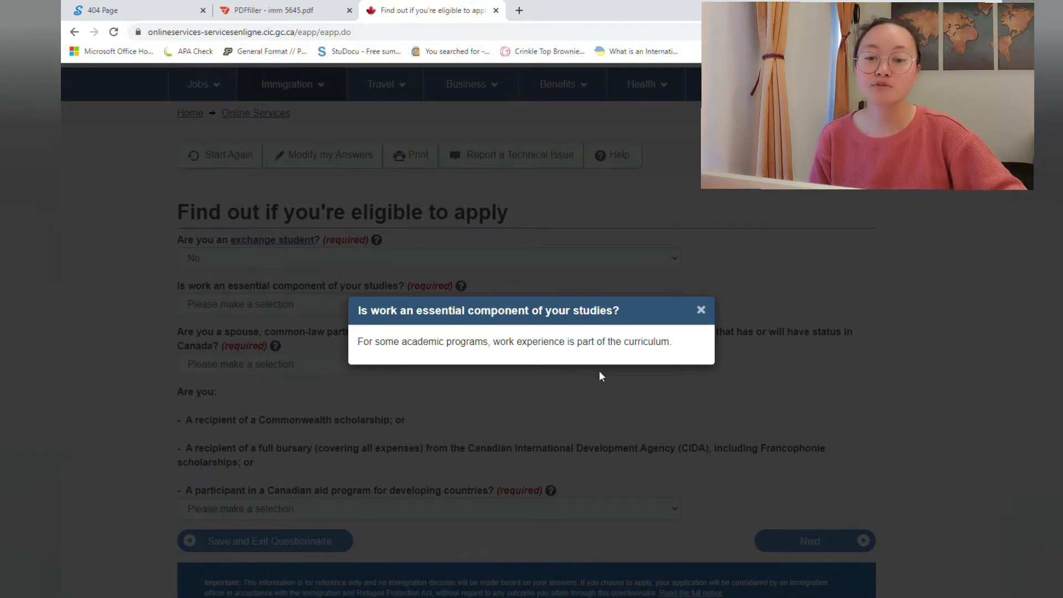
{"action": "left_click", "coordinate": [701, 310]}
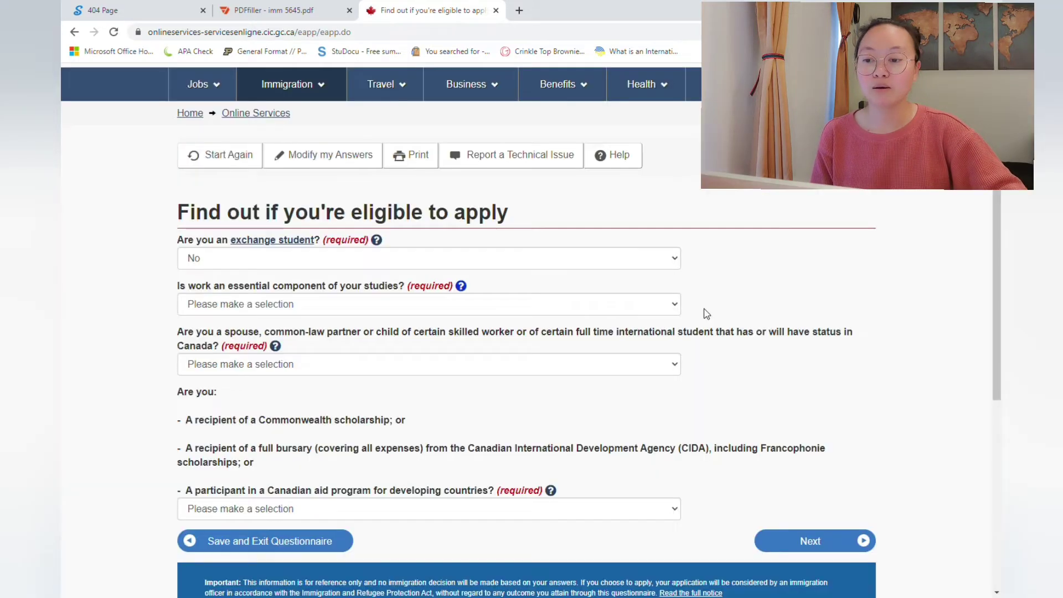
{"action": "left_click", "coordinate": [550, 309]}
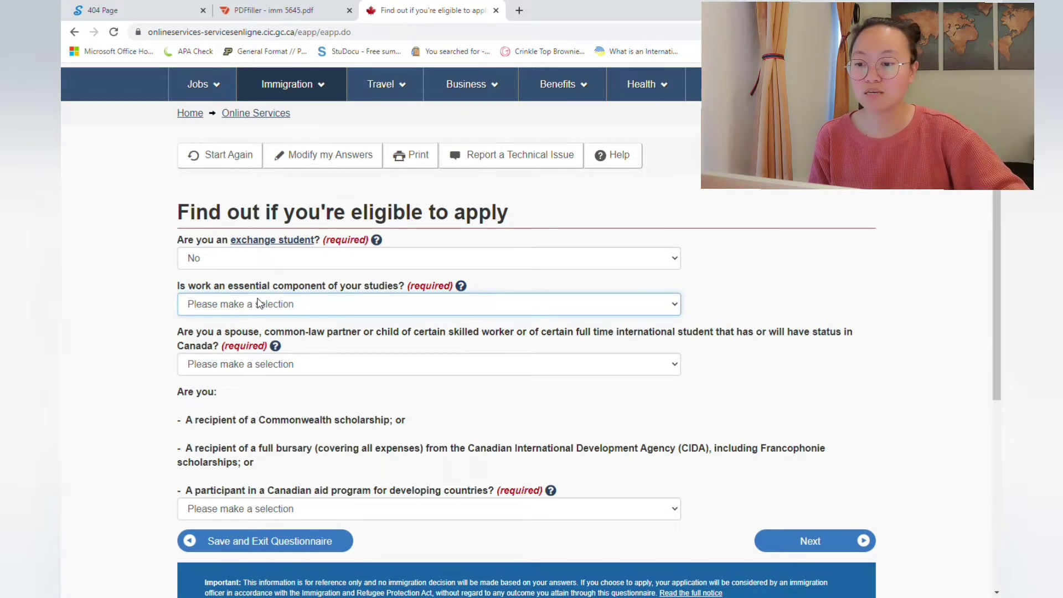
{"action": "key", "text": "Down"}
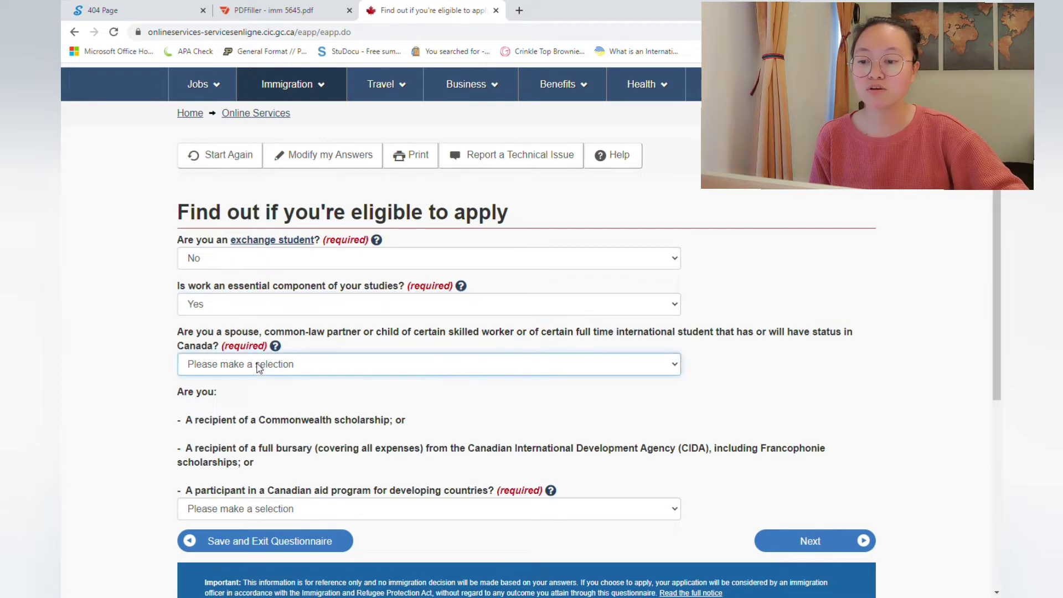
{"action": "key", "text": "n"}
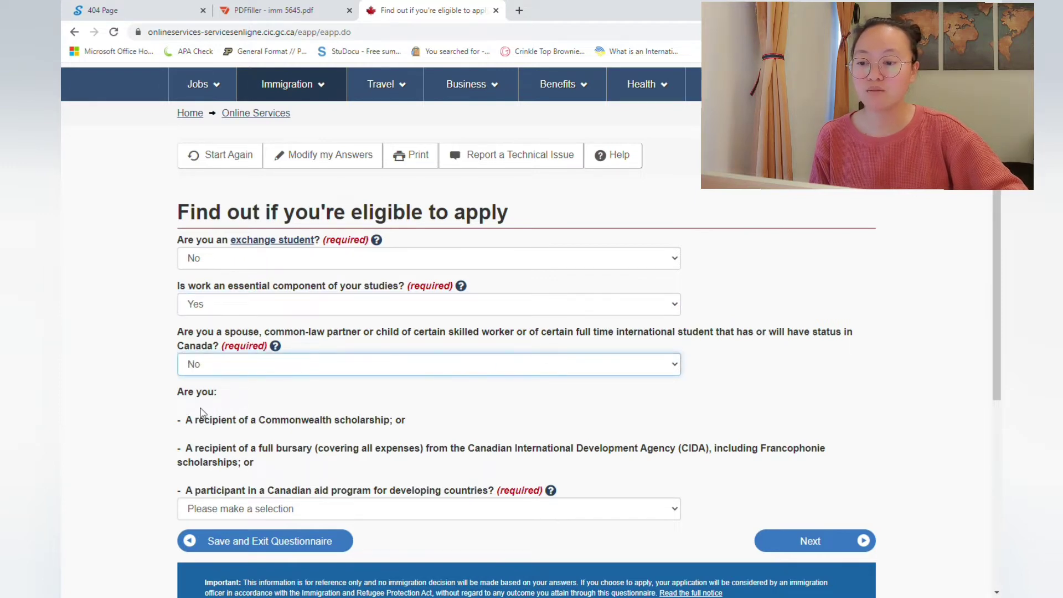
{"action": "scroll", "coordinate": [201, 413], "scroll_direction": "down", "scroll_amount": 2}
{"action": "left_click", "coordinate": [213, 423]}
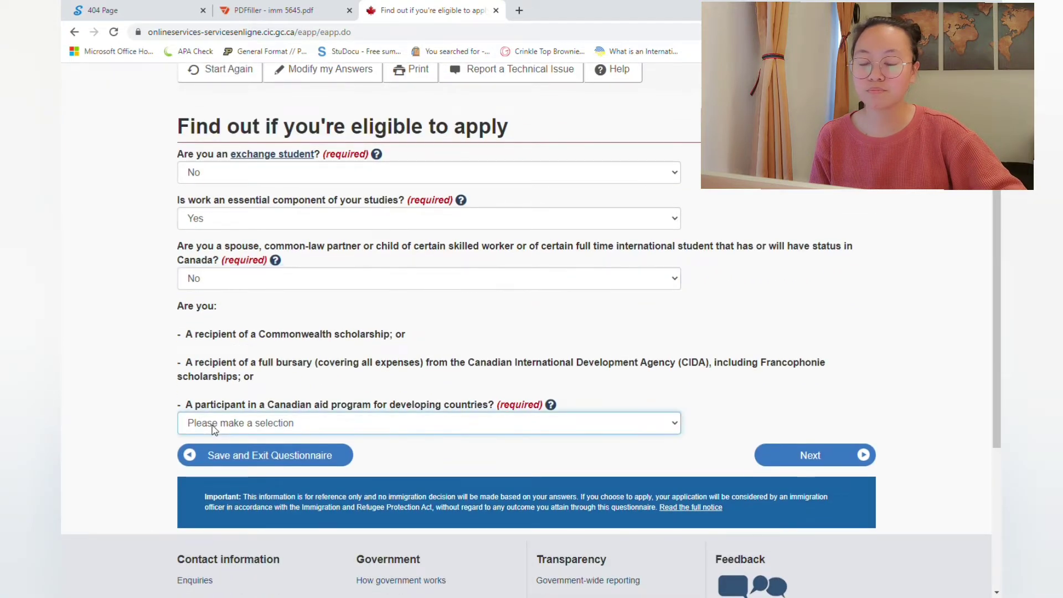
{"action": "key", "text": "n"}
{"action": "key", "text": "Return"}
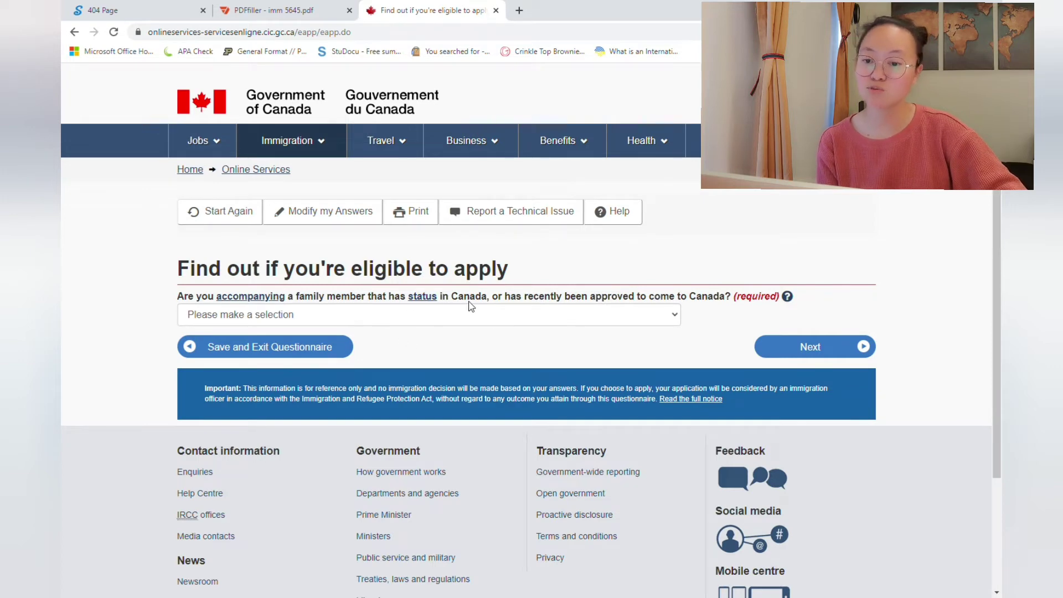
Step: Answer No to accompanying a family member, criminal offences and a recent medical exam
{"action": "left_click", "coordinate": [481, 316]}
{"action": "key", "text": "n"}
{"action": "left_click", "coordinate": [809, 348]}
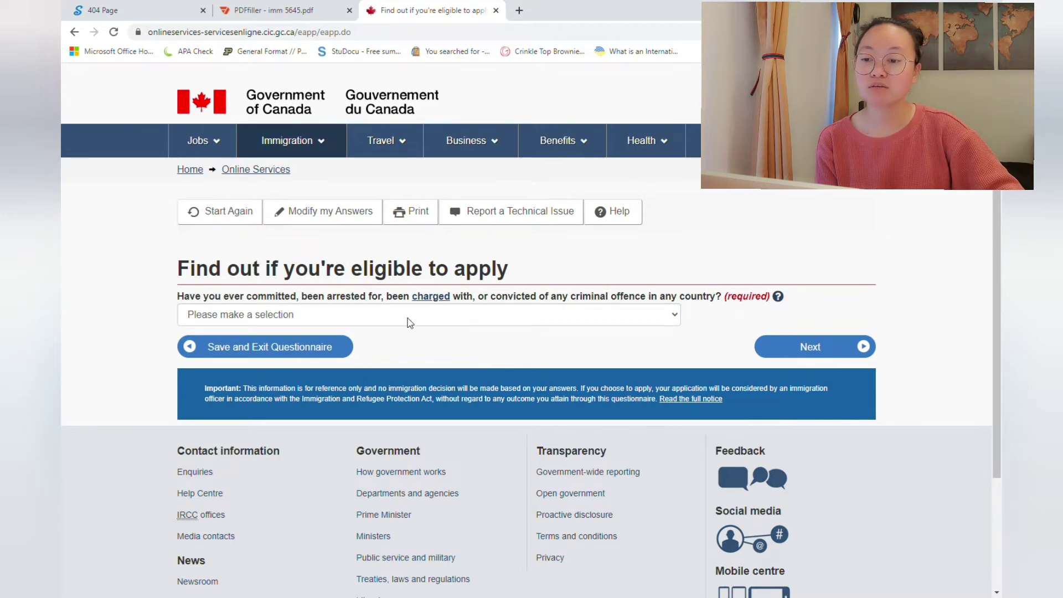
{"action": "left_click", "coordinate": [334, 318]}
{"action": "left_click", "coordinate": [324, 353]}
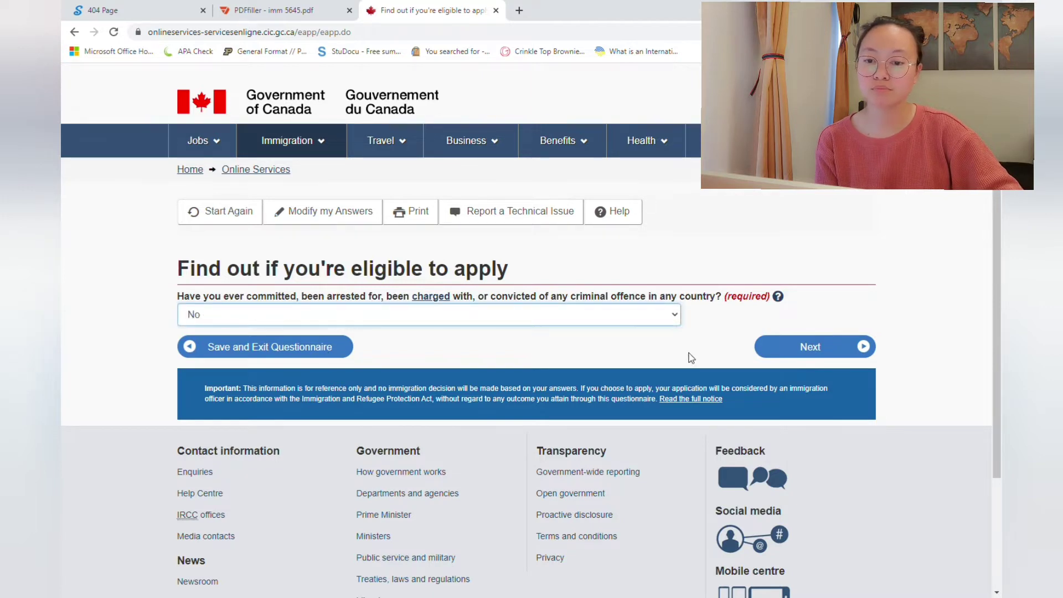
{"action": "left_click", "coordinate": [782, 352]}
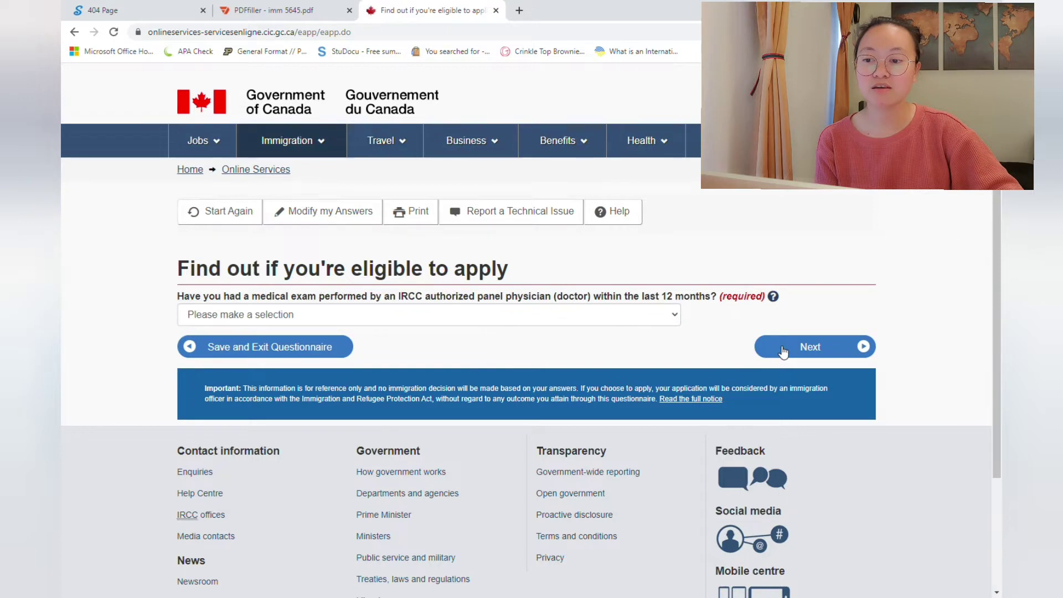
{"action": "left_click", "coordinate": [531, 317]}
{"action": "left_click", "coordinate": [530, 359]}
{"action": "left_click", "coordinate": [787, 350]}
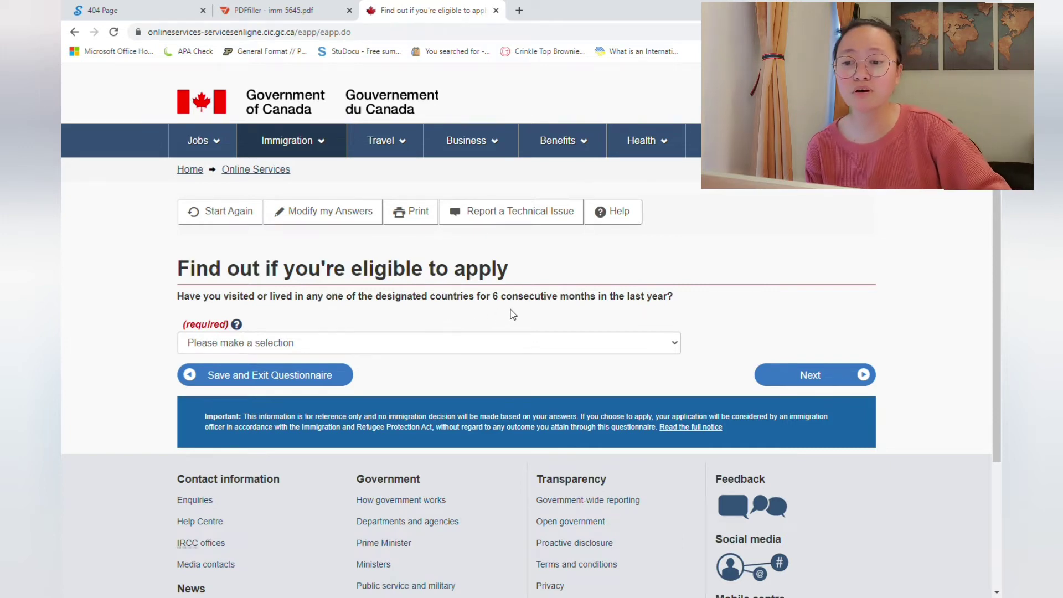
{"action": "left_click", "coordinate": [237, 323]}
Step: Filter the designated-countries list for 'singa' to confirm Singapore needs a medical exam, then return
{"action": "left_click", "coordinate": [363, 339]}
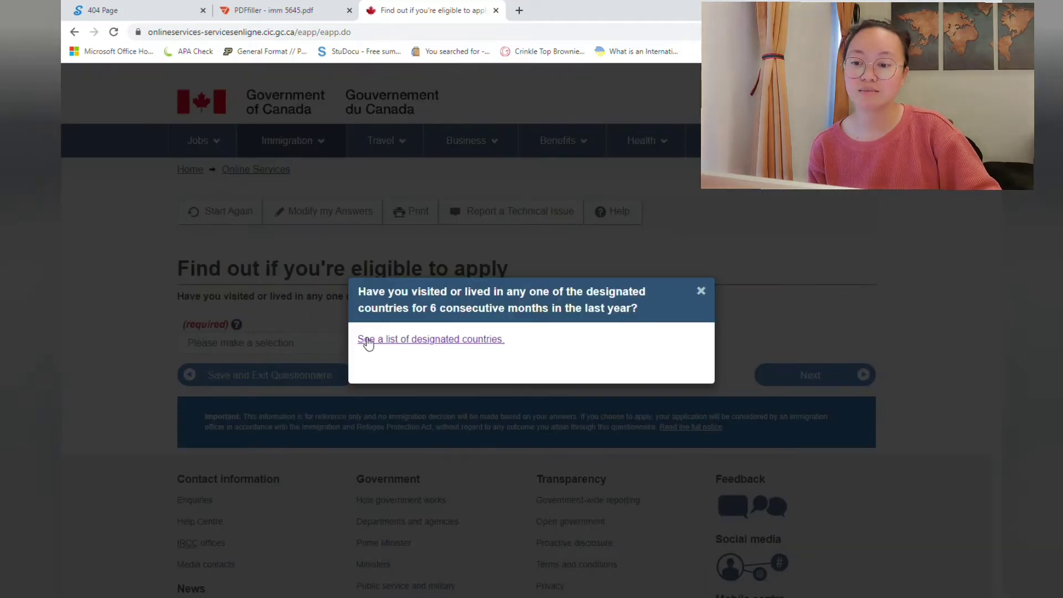
{"action": "scroll", "coordinate": [479, 324], "scroll_direction": "down", "scroll_amount": 3}
{"action": "scroll", "coordinate": [484, 328], "scroll_direction": "down", "scroll_amount": 3}
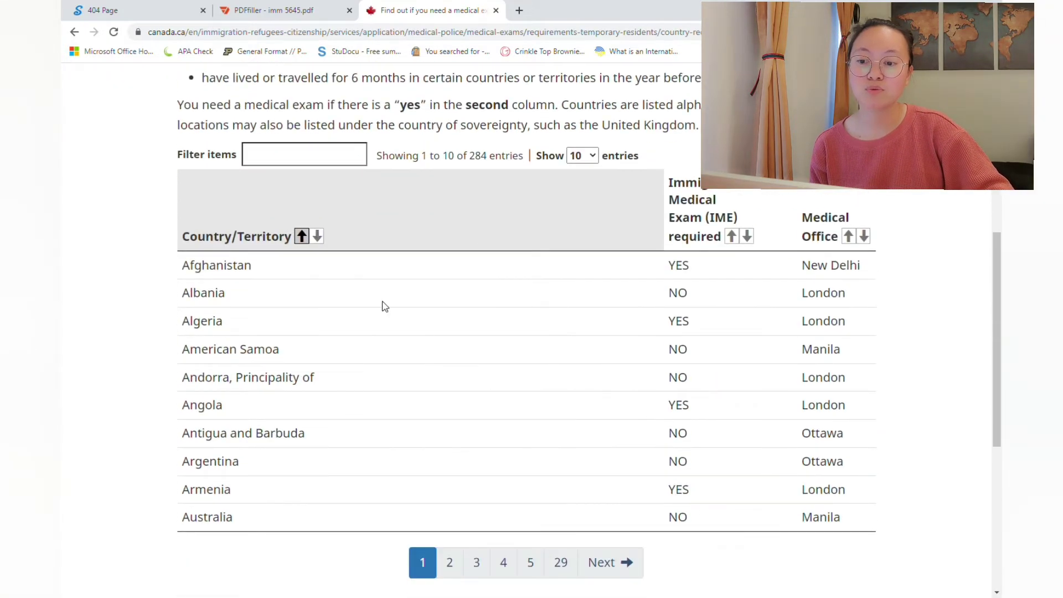
{"action": "left_click", "coordinate": [281, 160]}
{"action": "type", "text": "singapo"}
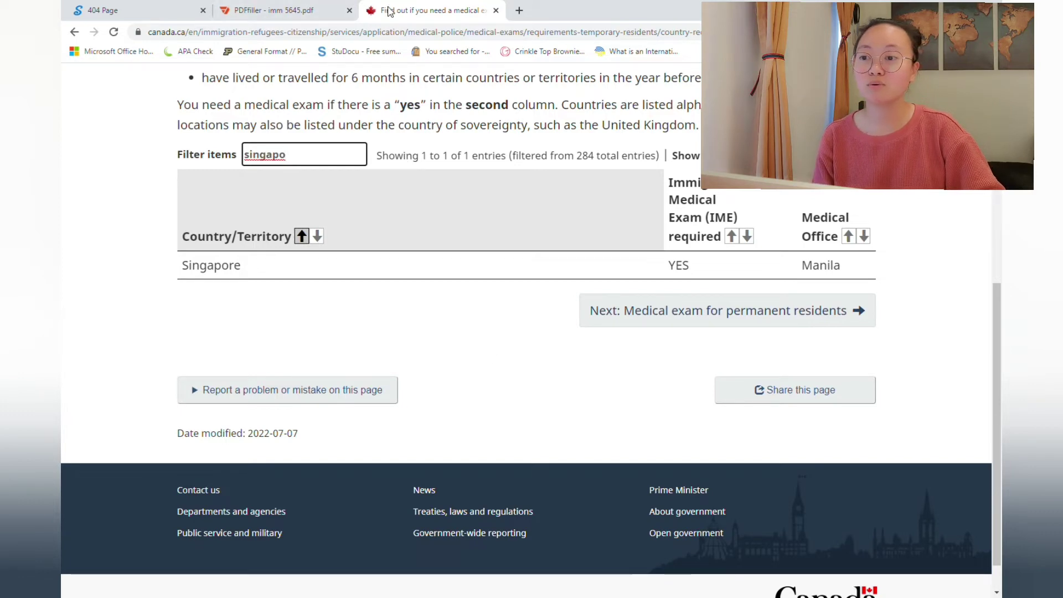
{"action": "left_click", "coordinate": [95, 31]}
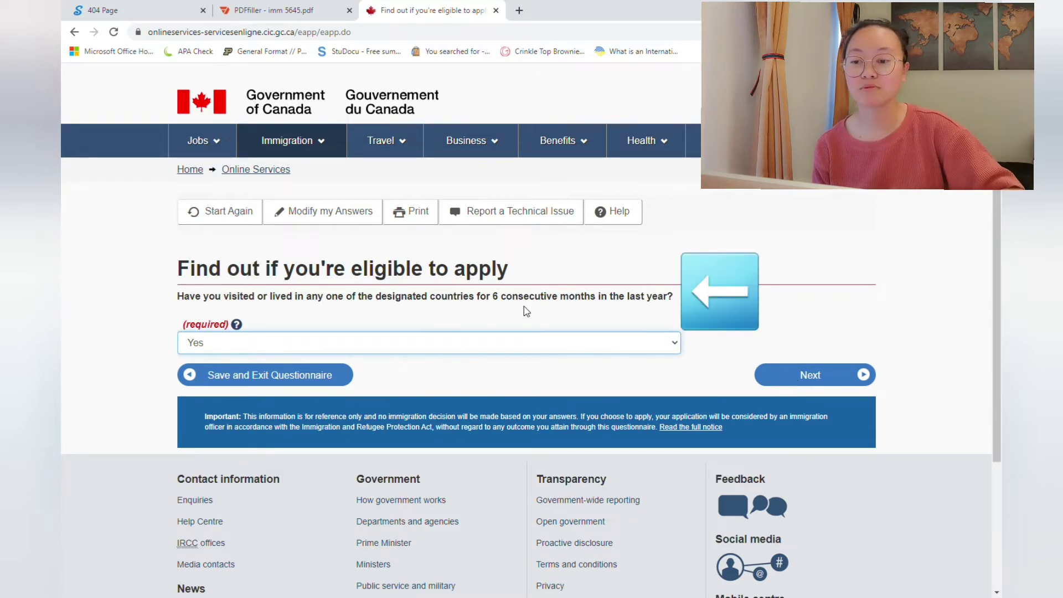
Step: Submit Yes for designated countries, then answer No to applying for a family member and giving access
{"action": "left_click", "coordinate": [807, 378]}
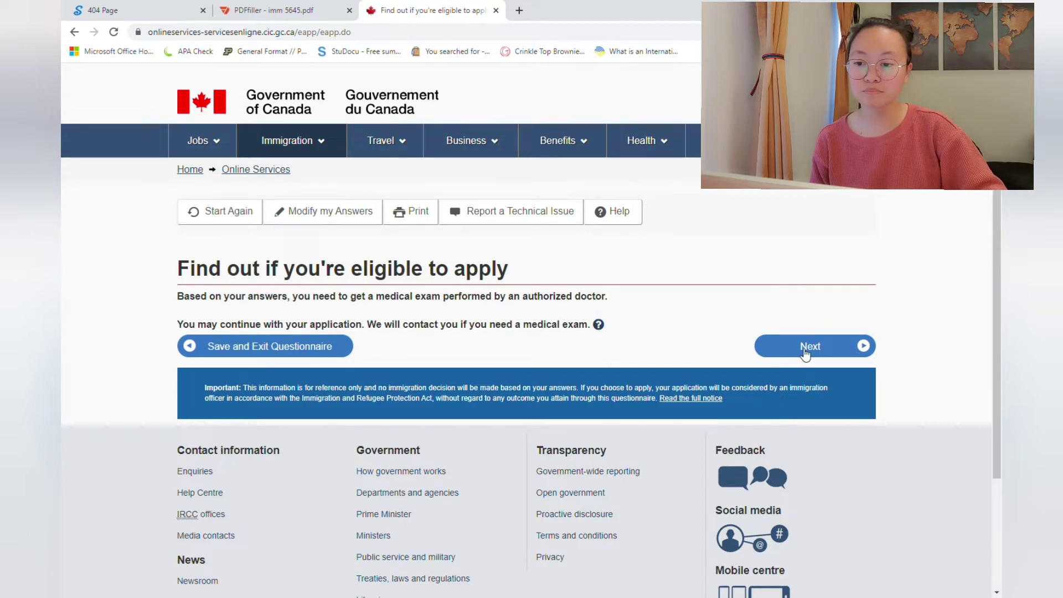
{"action": "left_click", "coordinate": [806, 351]}
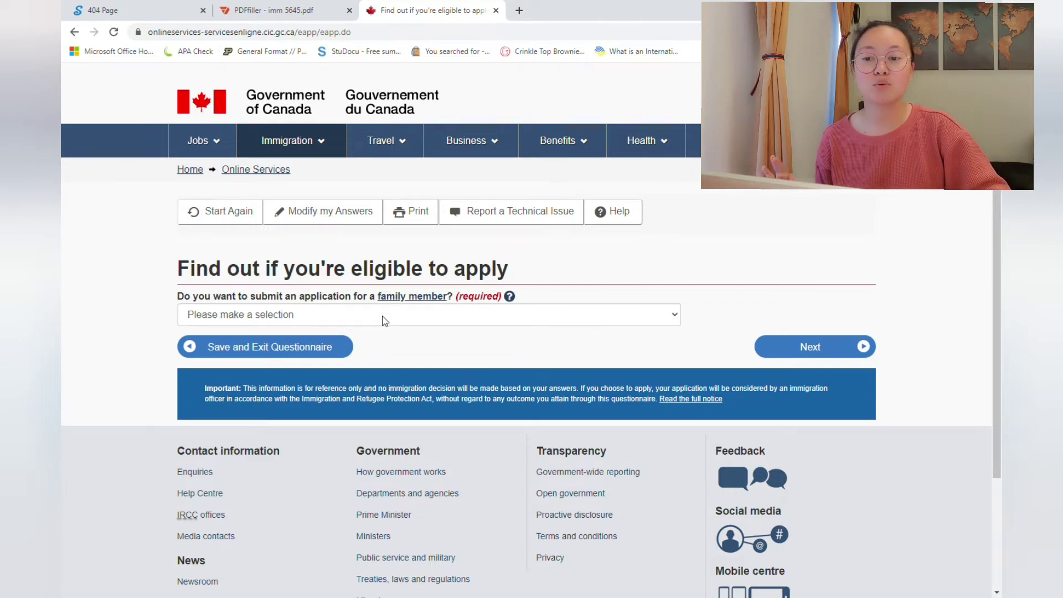
{"action": "left_click", "coordinate": [385, 320]}
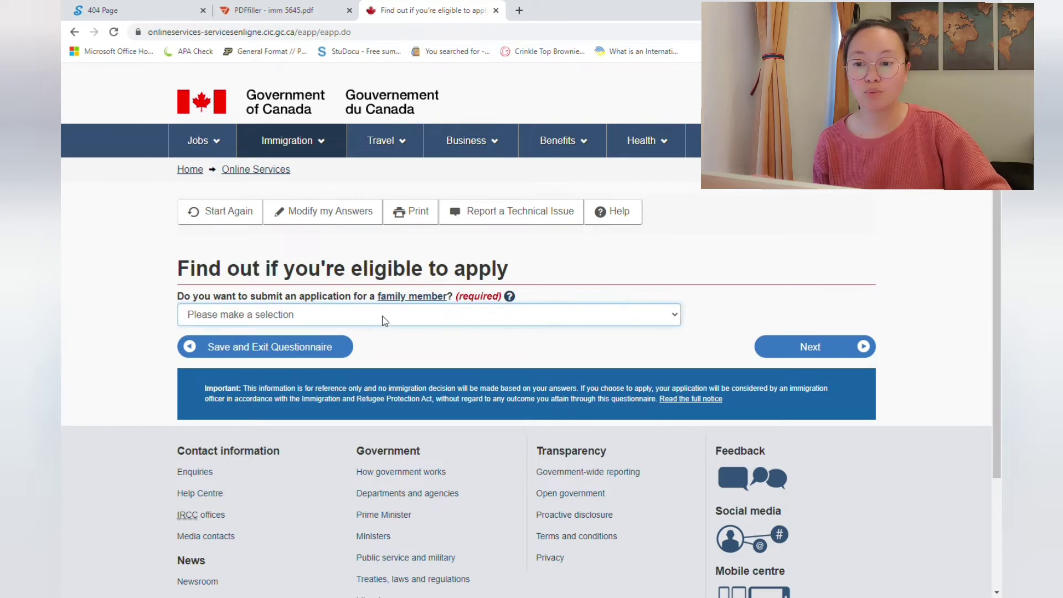
{"action": "key", "text": "alt+Left"}
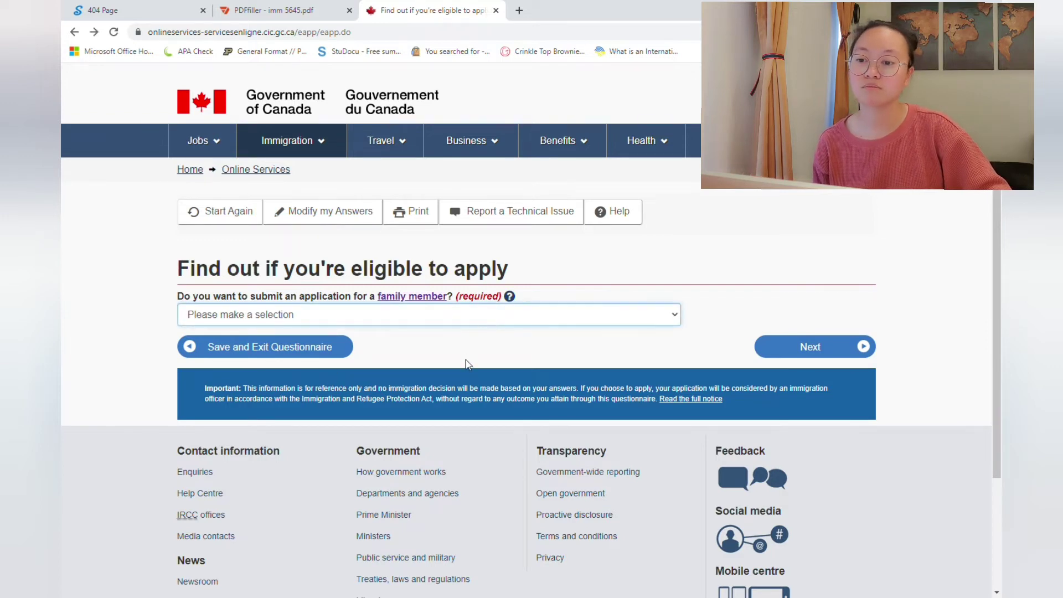
{"action": "left_click", "coordinate": [770, 353]}
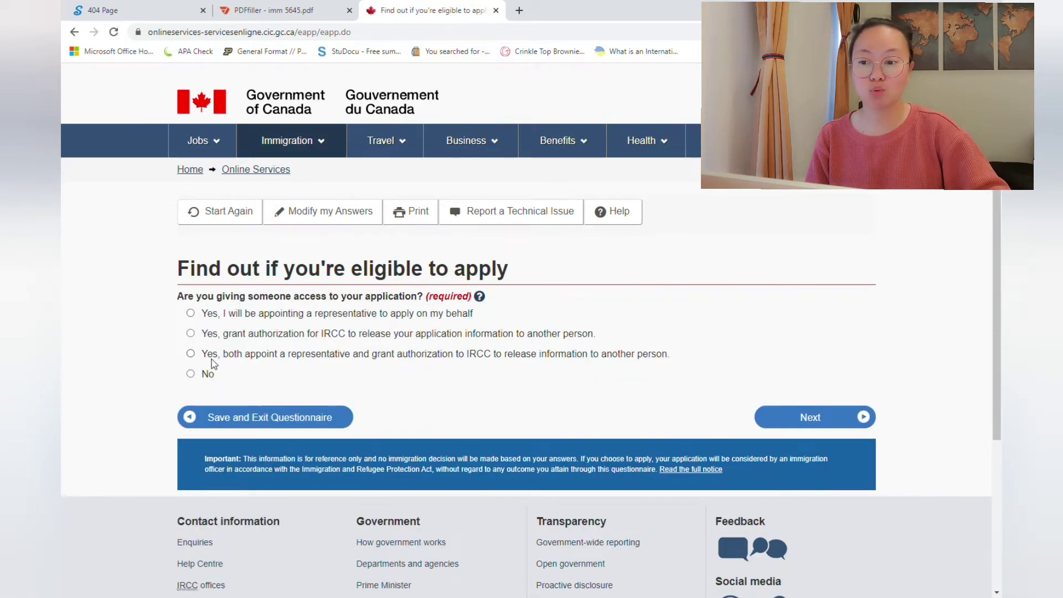
{"action": "left_click", "coordinate": [190, 374]}
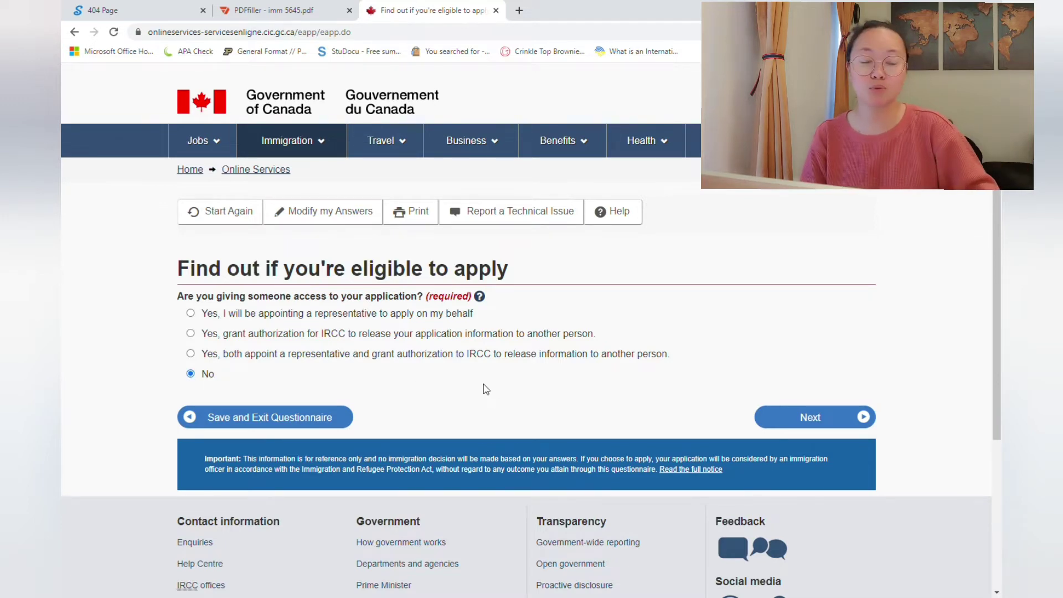
{"action": "left_click", "coordinate": [771, 418]}
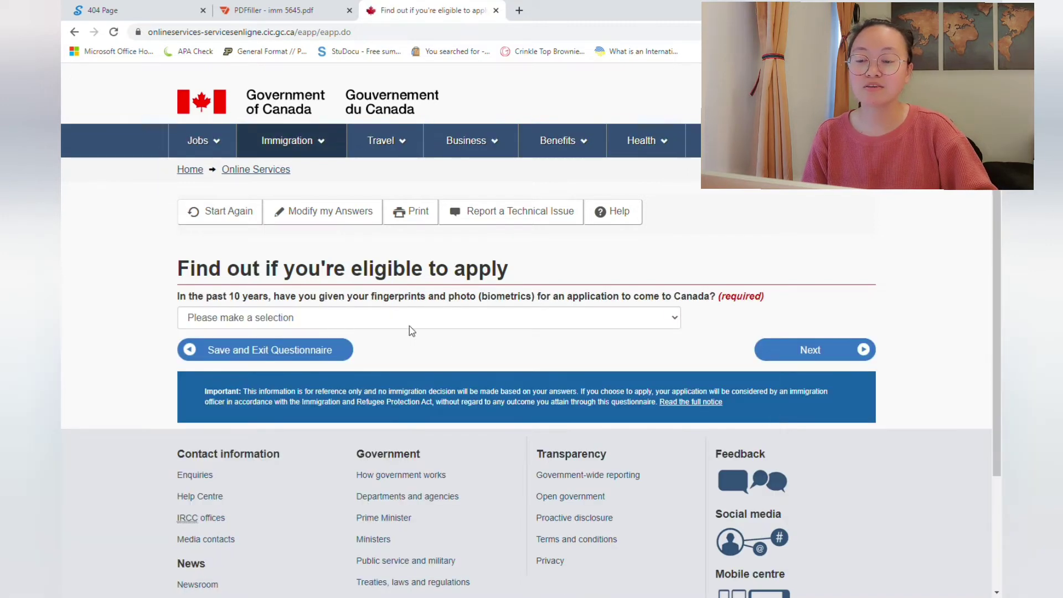
Step: Answer No to previously giving biometrics and Yes to paying the application fees
{"action": "left_click", "coordinate": [408, 327]}
{"action": "left_click", "coordinate": [365, 365]}
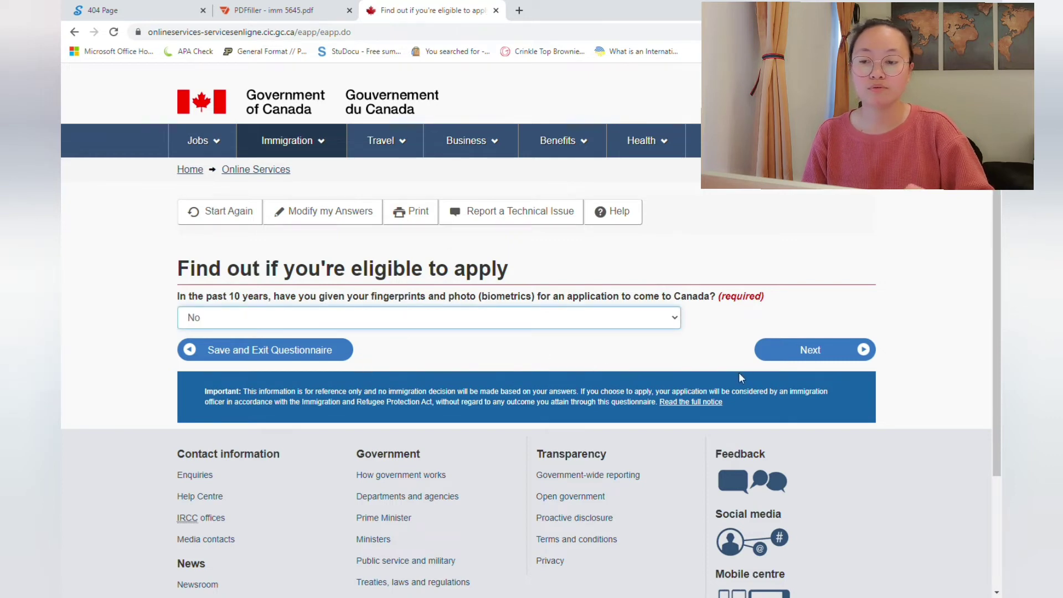
{"action": "left_click", "coordinate": [792, 354]}
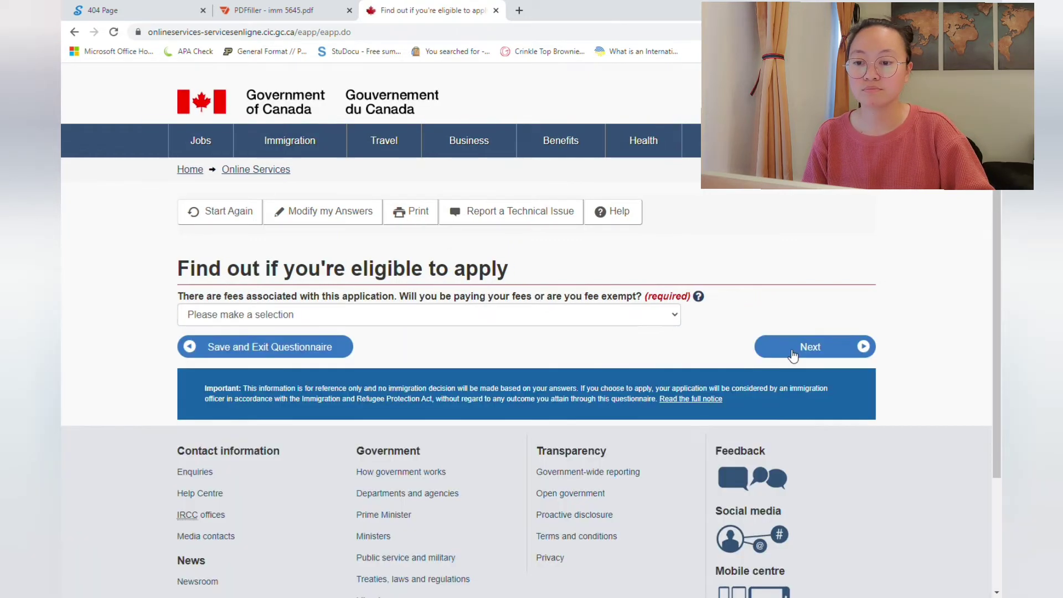
{"action": "left_click", "coordinate": [423, 315]}
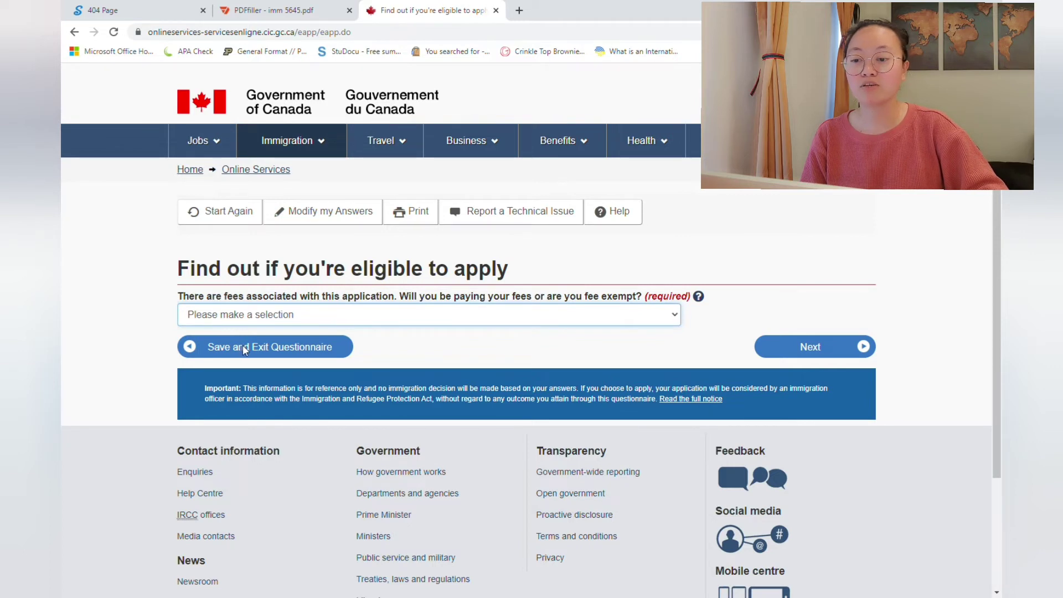
{"action": "key", "text": "Down"}
{"action": "left_click", "coordinate": [815, 359]}
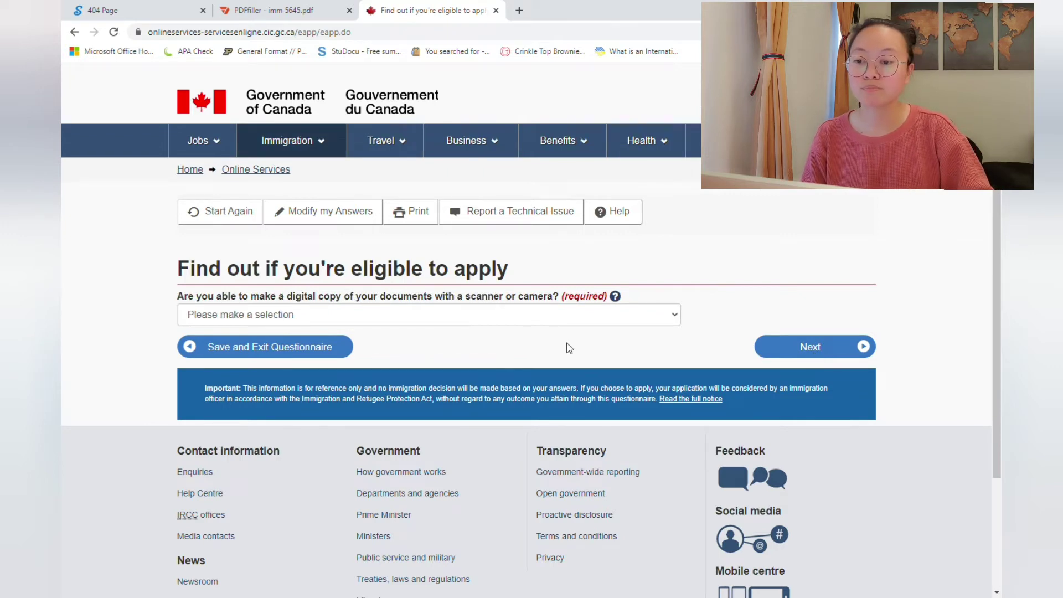
Step: Answer Yes to making digital document copies and to paying fees online
{"action": "left_click", "coordinate": [514, 314]}
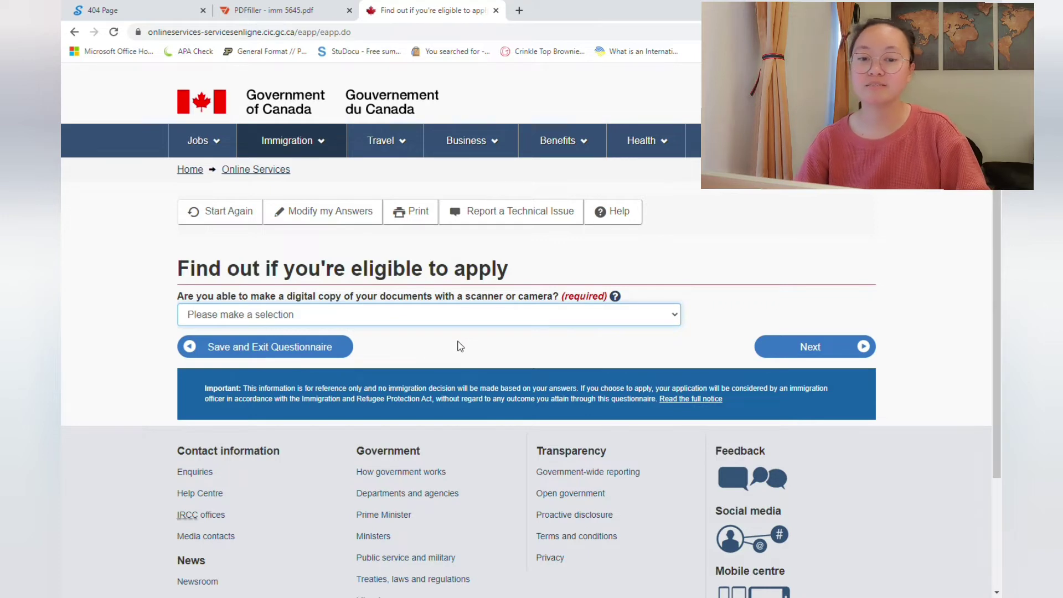
{"action": "key", "text": "Down"}
{"action": "left_click", "coordinate": [764, 345]}
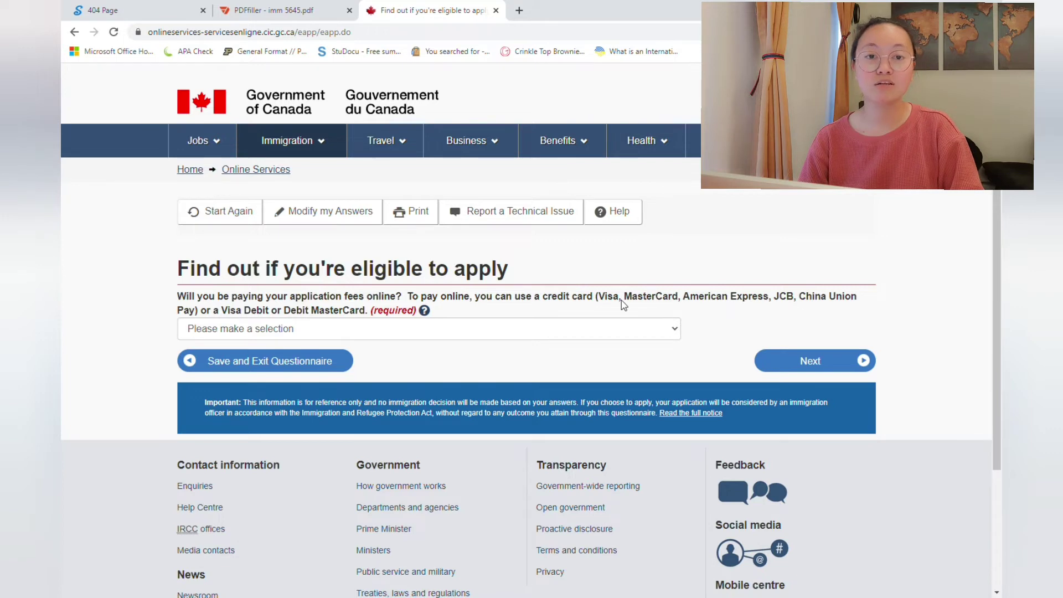
{"action": "left_click", "coordinate": [586, 336]}
{"action": "key", "text": "Down"}
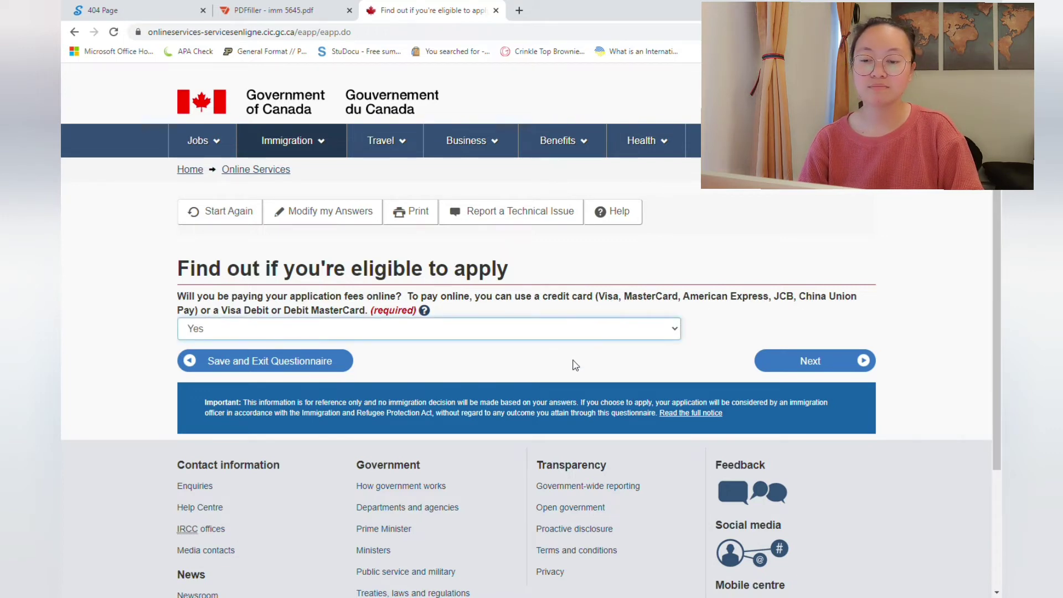
{"action": "left_click", "coordinate": [776, 366]}
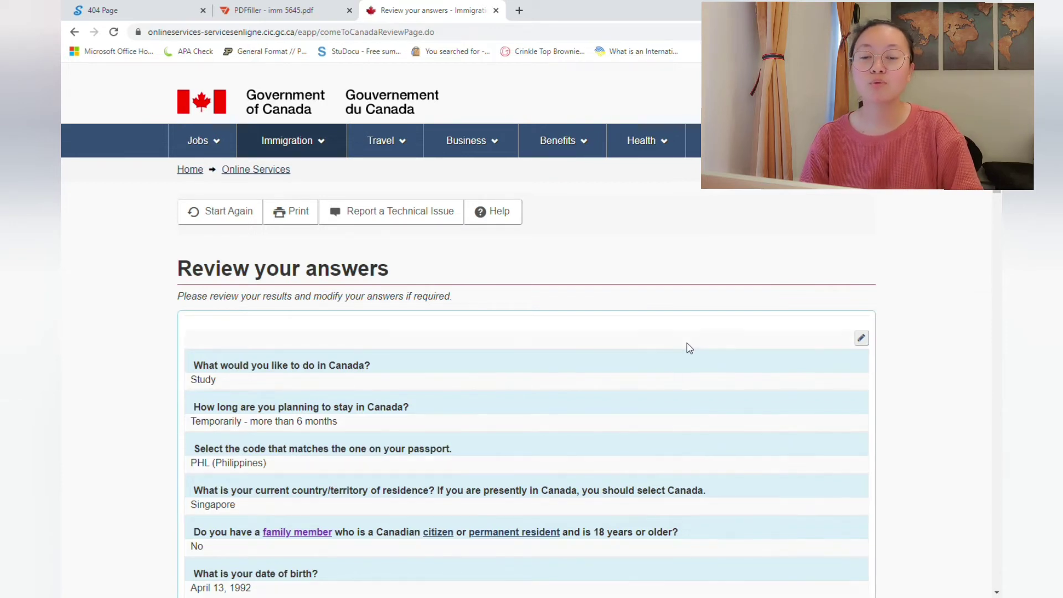
Step: Scroll through the Review your answers page and confirm all answers
{"action": "scroll", "coordinate": [671, 380], "scroll_direction": "down", "scroll_amount": 1}
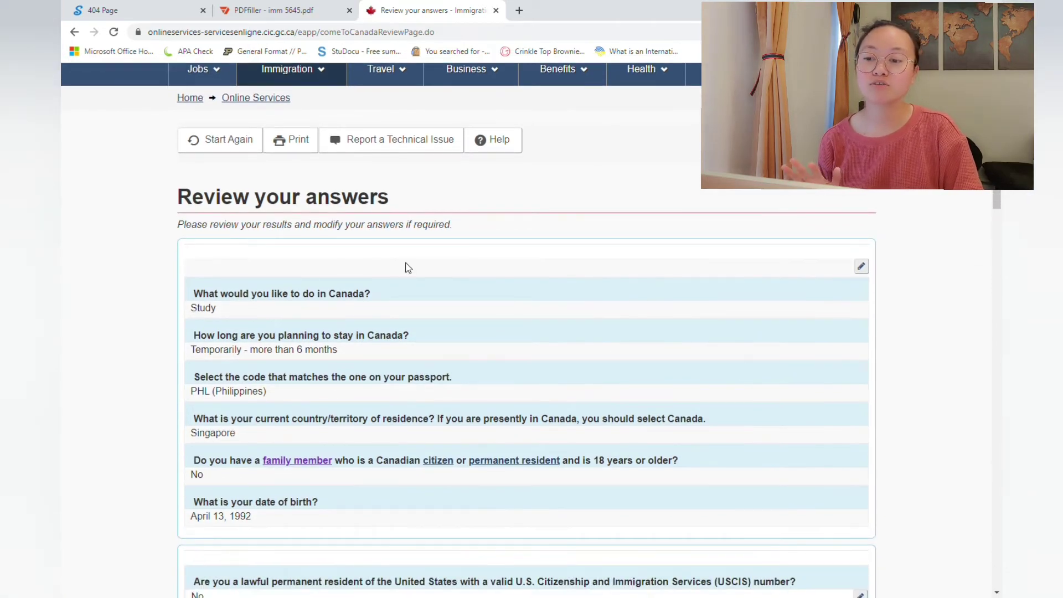
{"action": "scroll", "coordinate": [408, 268], "scroll_direction": "down", "scroll_amount": 8}
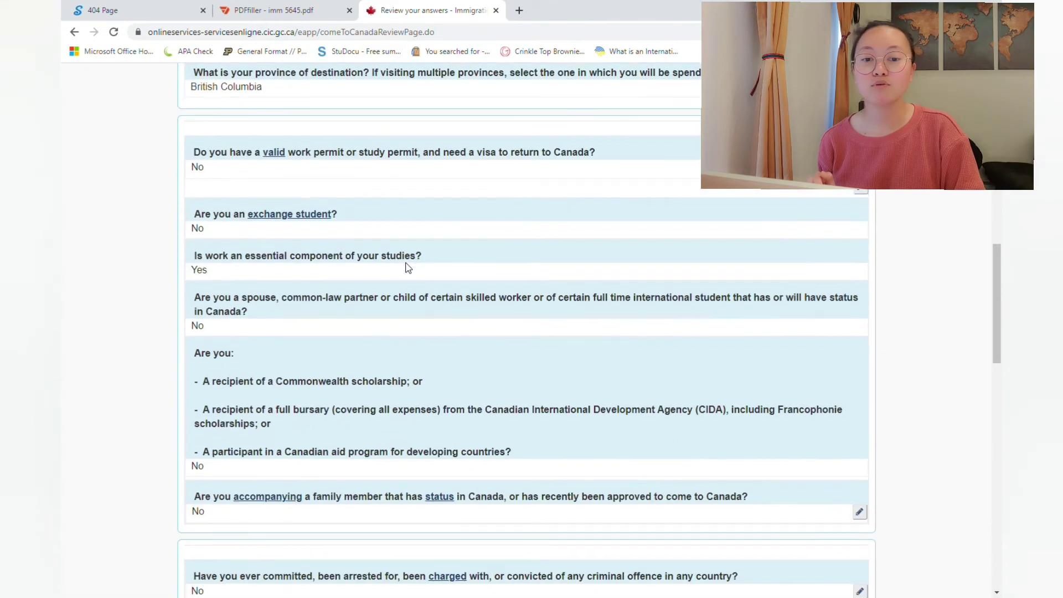
{"action": "scroll", "coordinate": [407, 268], "scroll_direction": "down", "scroll_amount": 2}
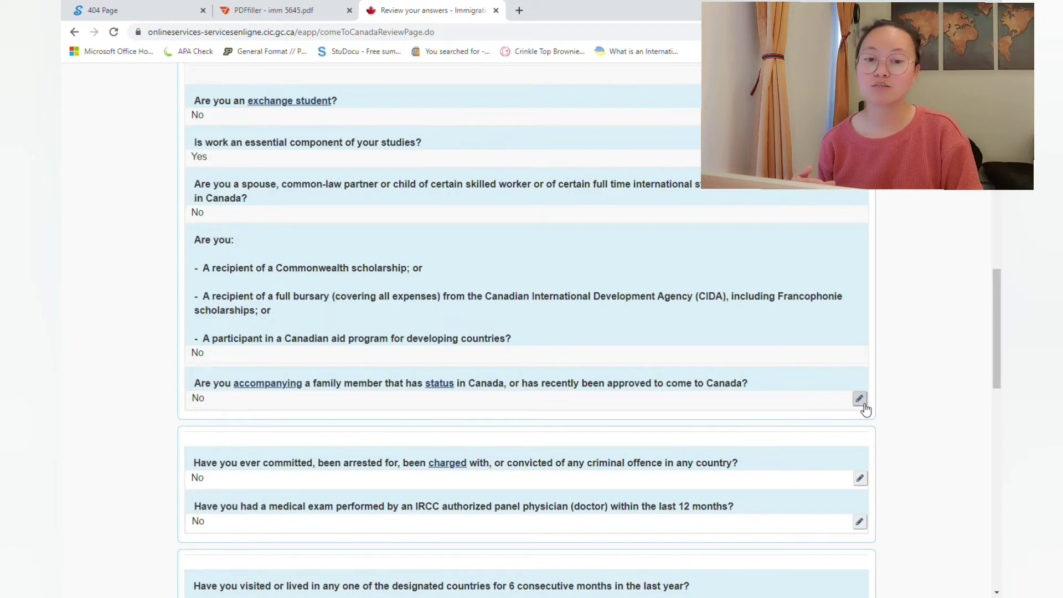
{"action": "scroll", "coordinate": [865, 410], "scroll_direction": "down", "scroll_amount": 15}
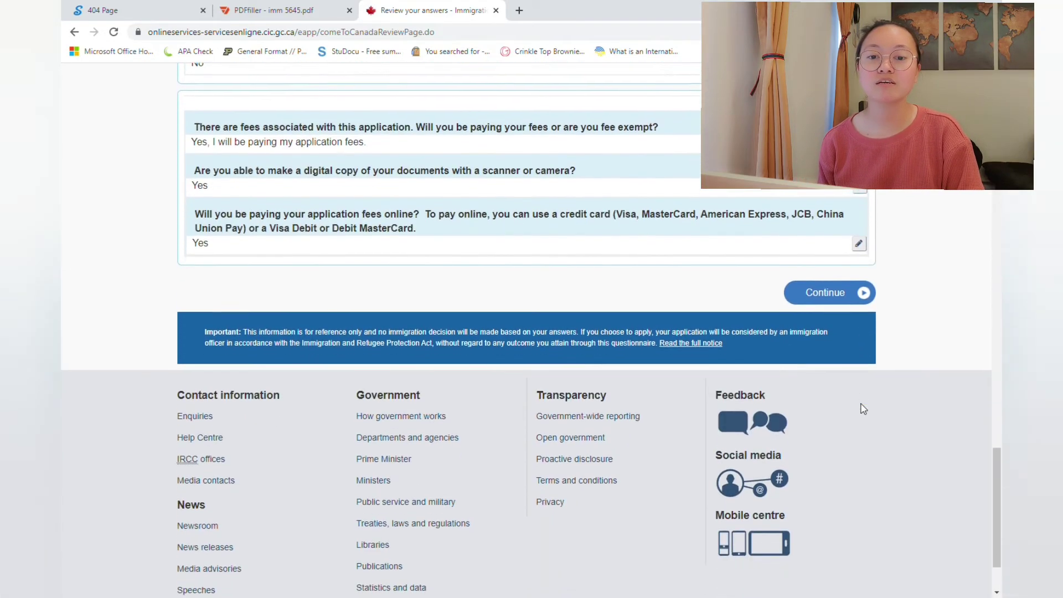
{"action": "scroll", "coordinate": [862, 408], "scroll_direction": "down", "scroll_amount": 1}
{"action": "left_click", "coordinate": [825, 261]}
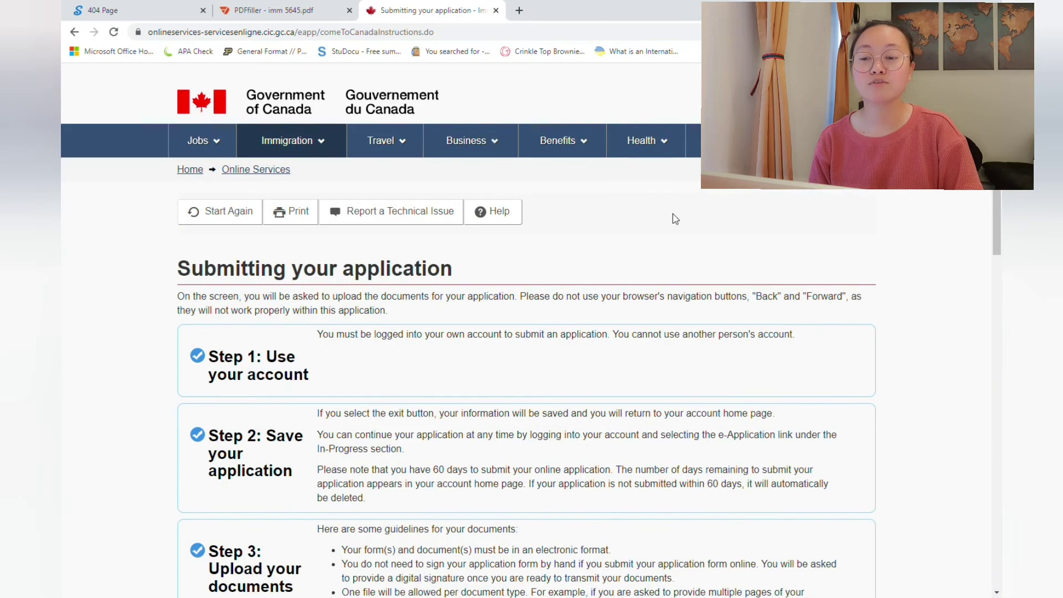
Step: Read the four submission steps and continue to the personal document checklist
{"action": "scroll", "coordinate": [453, 364], "scroll_direction": "down", "scroll_amount": 2}
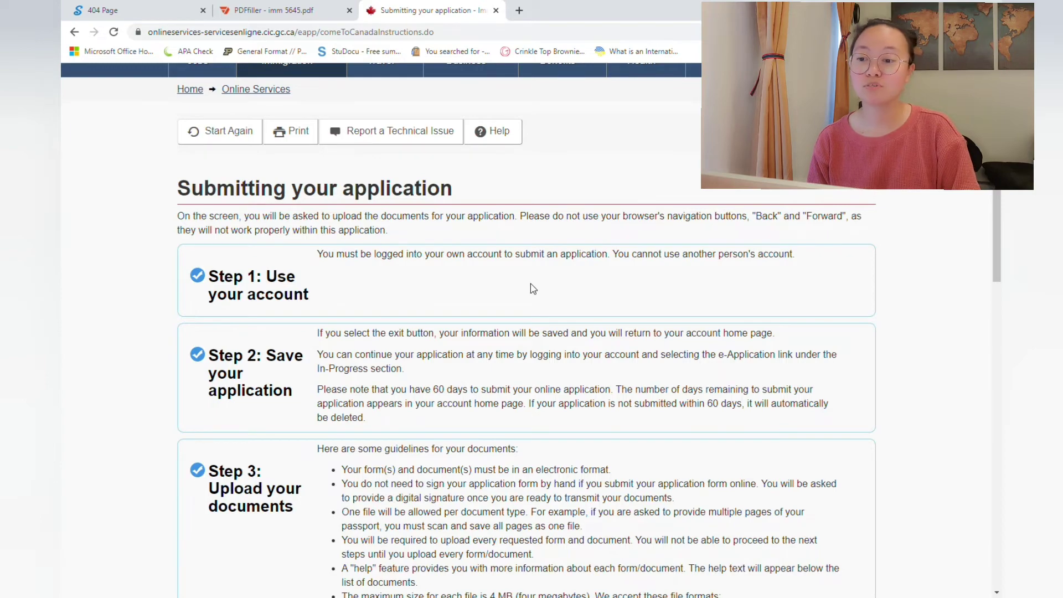
{"action": "scroll", "coordinate": [533, 289], "scroll_direction": "down", "scroll_amount": 5}
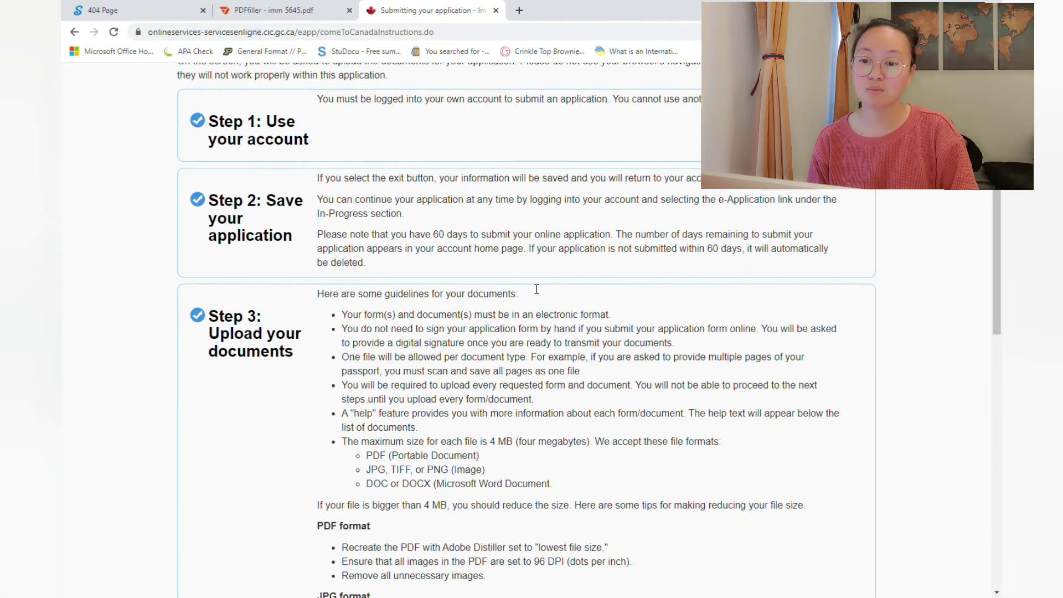
{"action": "scroll", "coordinate": [532, 288], "scroll_direction": "down", "scroll_amount": 6}
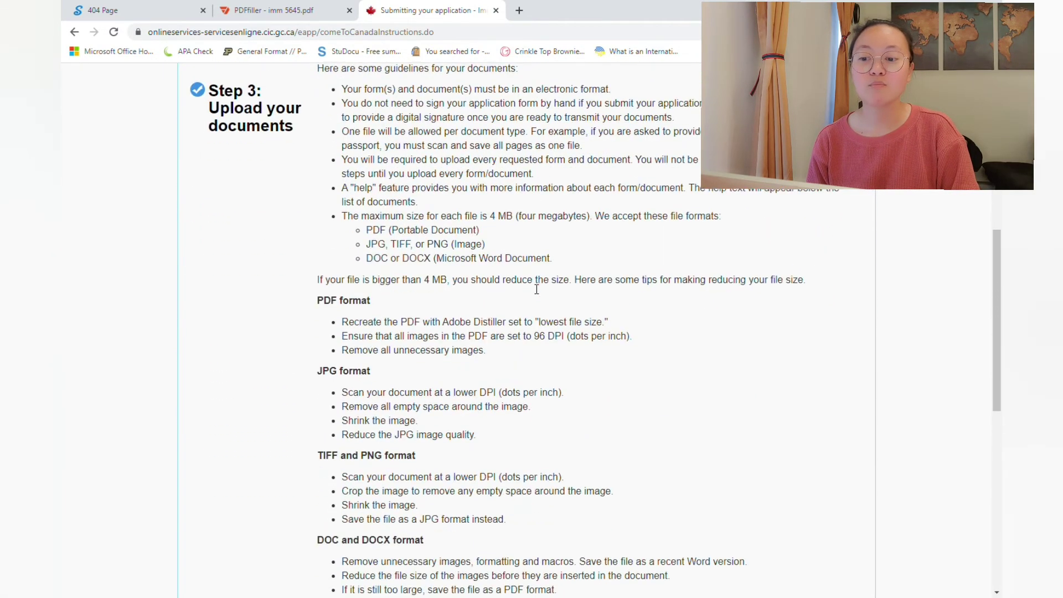
{"action": "scroll", "coordinate": [536, 289], "scroll_direction": "down", "scroll_amount": 2}
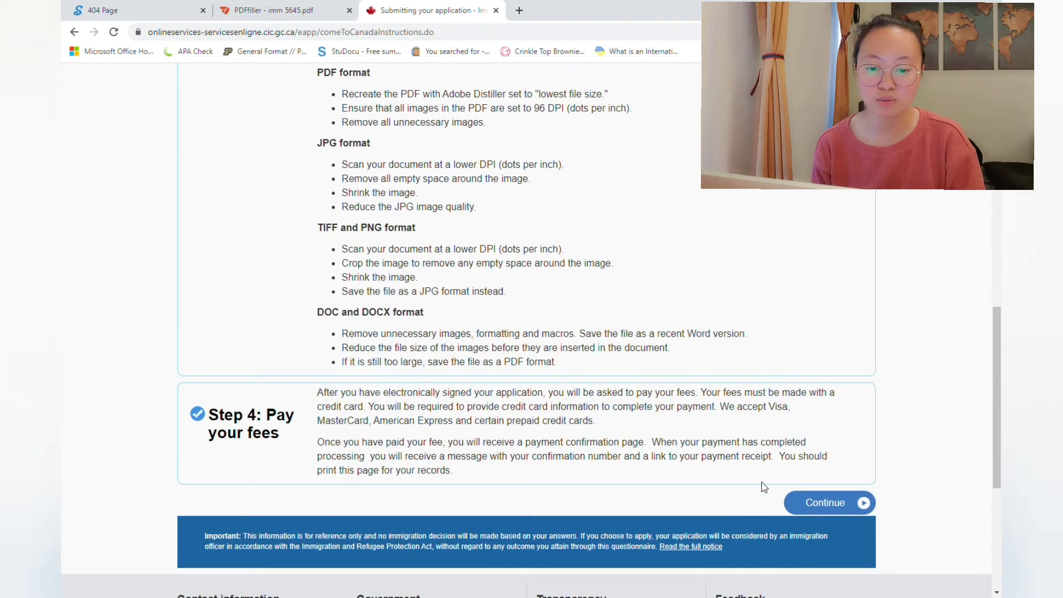
{"action": "left_click", "coordinate": [817, 510]}
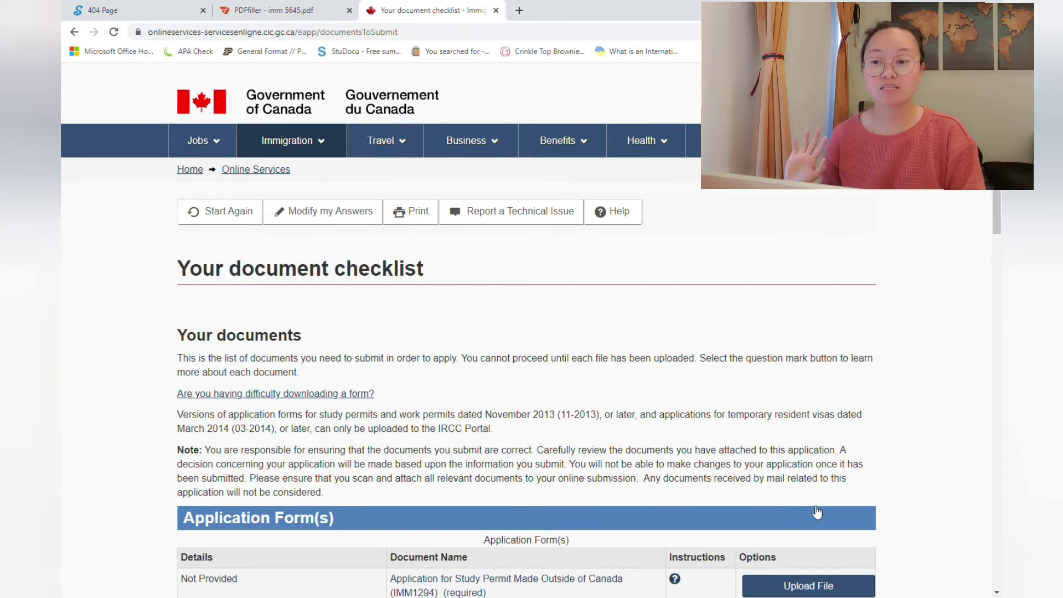
{"action": "scroll", "coordinate": [817, 512], "scroll_direction": "down", "scroll_amount": 4}
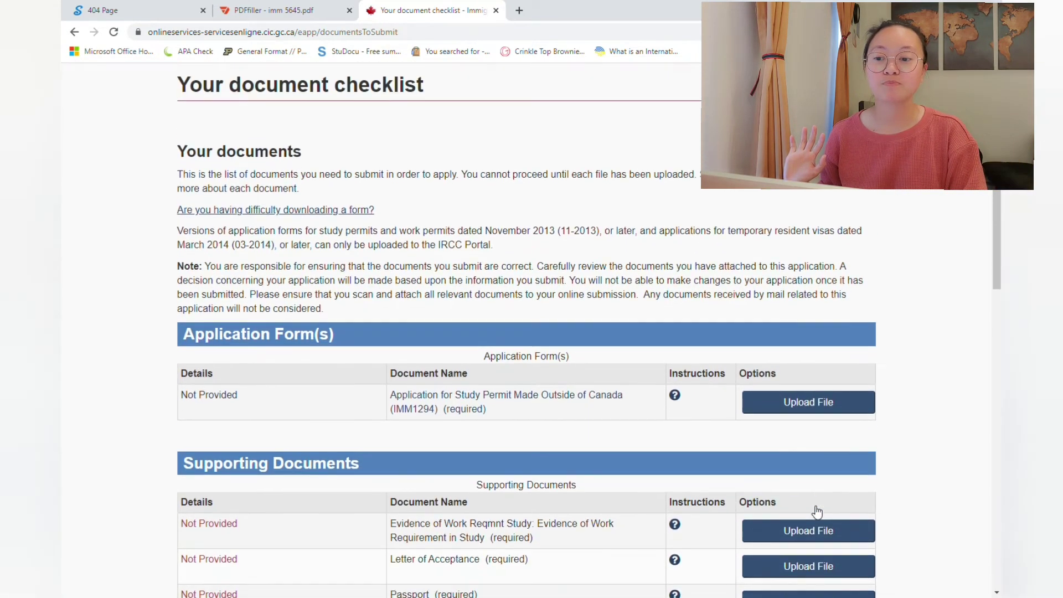
{"action": "scroll", "coordinate": [440, 256], "scroll_direction": "down", "scroll_amount": 2}
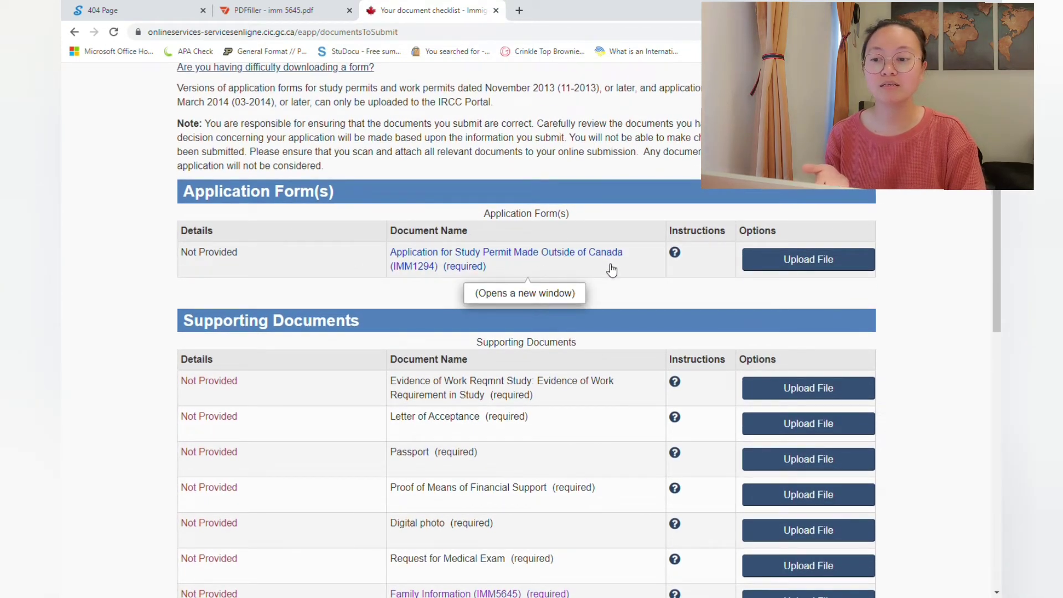
{"action": "scroll", "coordinate": [611, 270], "scroll_direction": "down", "scroll_amount": 2}
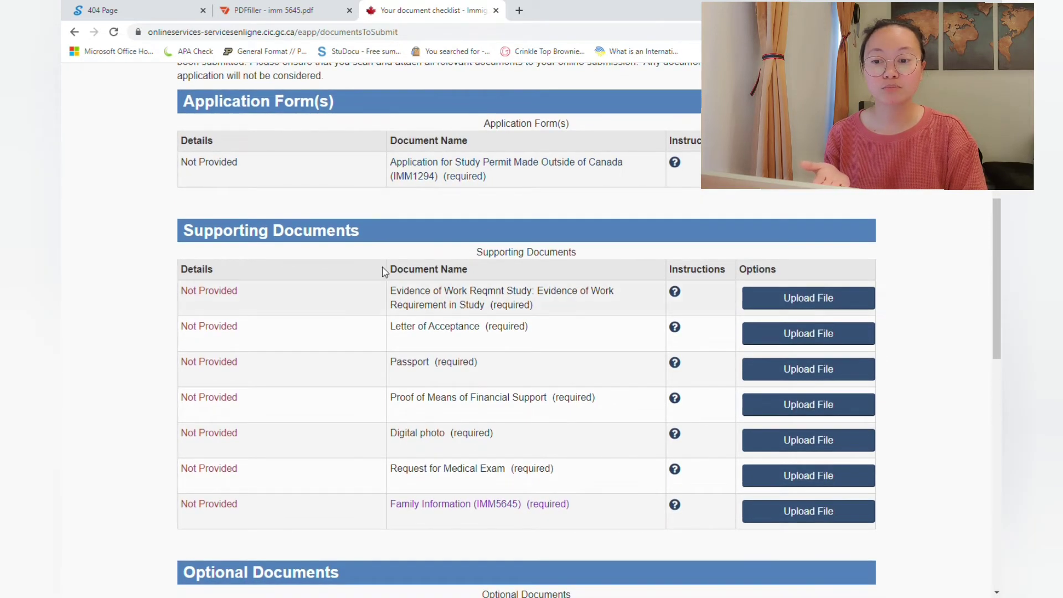
{"action": "scroll", "coordinate": [351, 254], "scroll_direction": "down", "scroll_amount": 1}
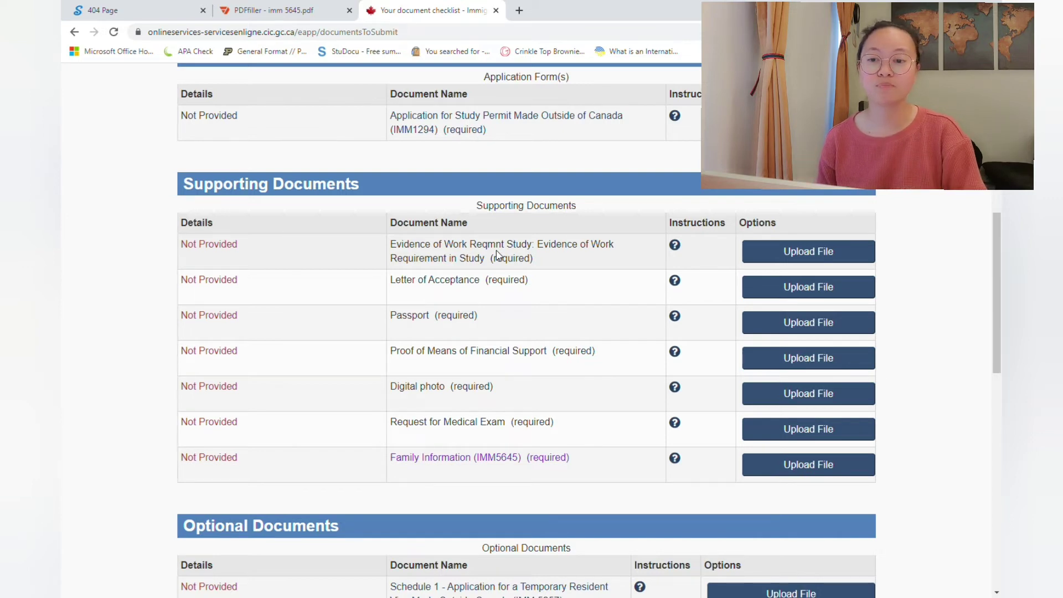
{"action": "scroll", "coordinate": [496, 255], "scroll_direction": "down", "scroll_amount": 1}
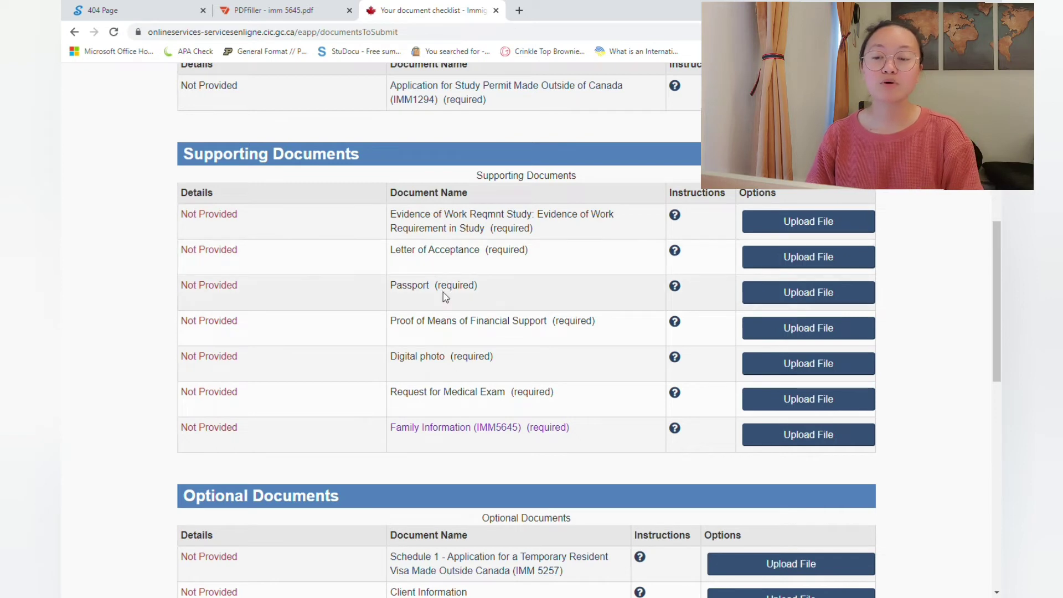
{"action": "scroll", "coordinate": [443, 293], "scroll_direction": "down", "scroll_amount": 1}
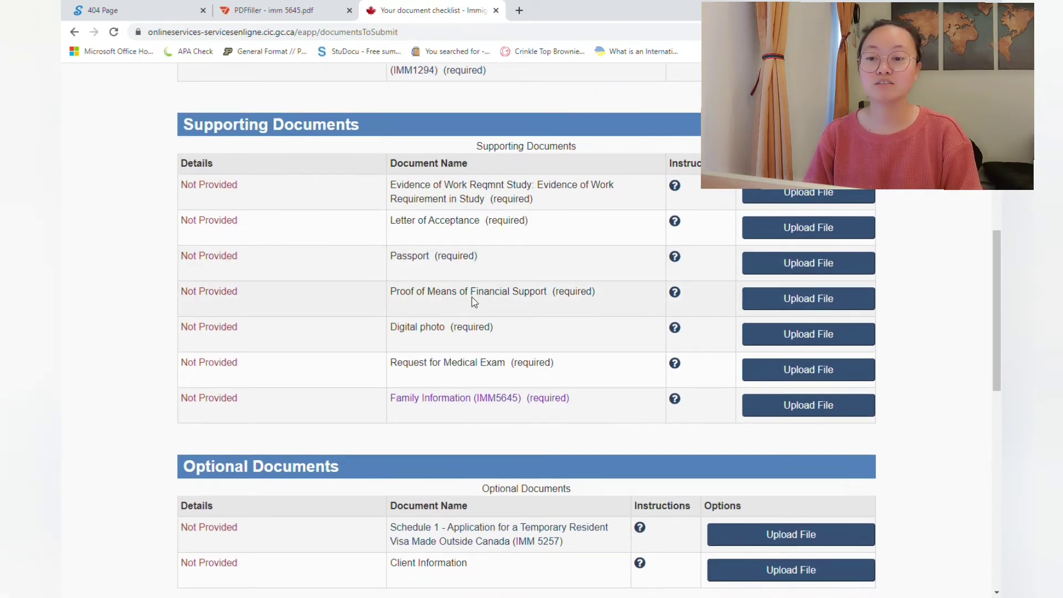
{"action": "scroll", "coordinate": [472, 297], "scroll_direction": "down", "scroll_amount": 1}
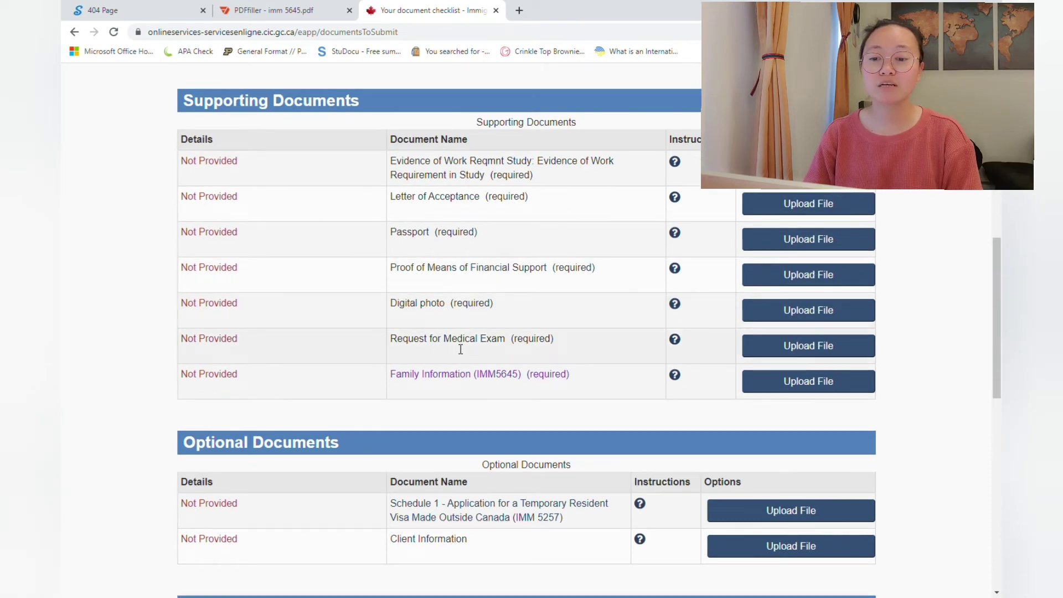
{"action": "scroll", "coordinate": [459, 346], "scroll_direction": "down", "scroll_amount": 2}
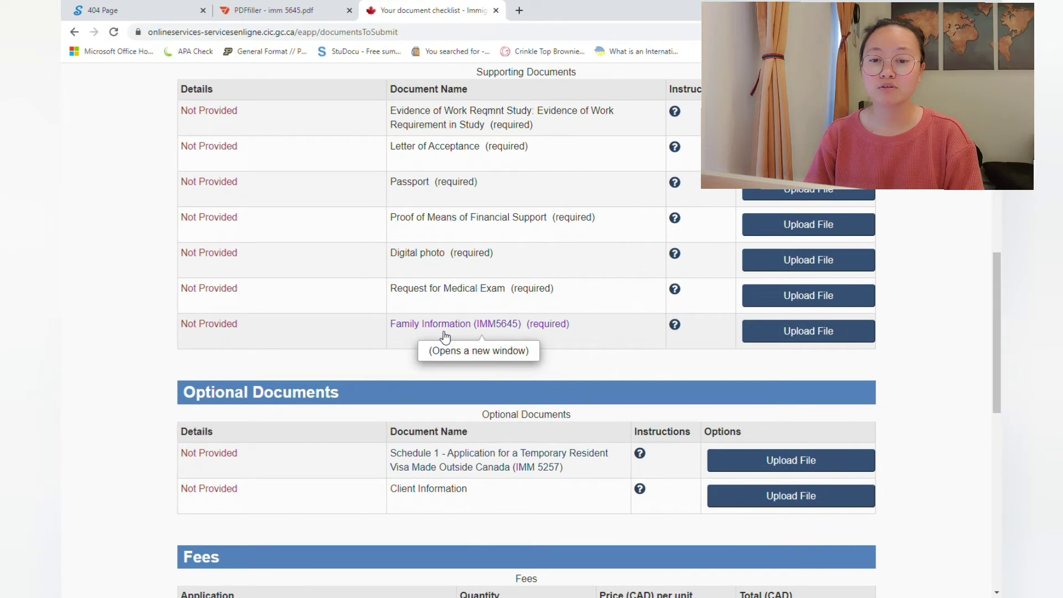
{"action": "scroll", "coordinate": [446, 336], "scroll_direction": "down", "scroll_amount": 2}
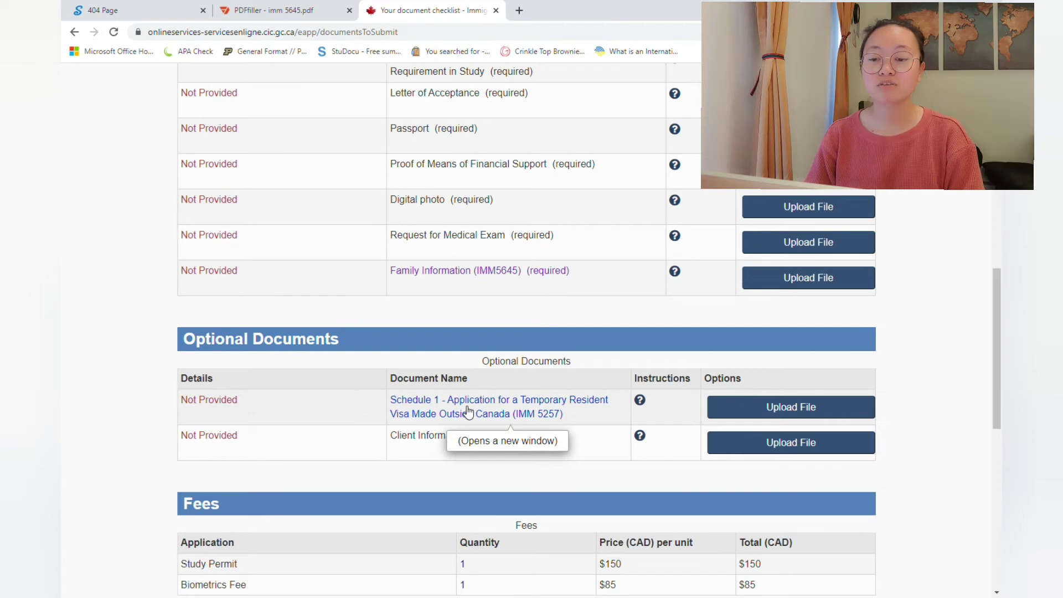
{"action": "scroll", "coordinate": [468, 412], "scroll_direction": "down", "scroll_amount": 1}
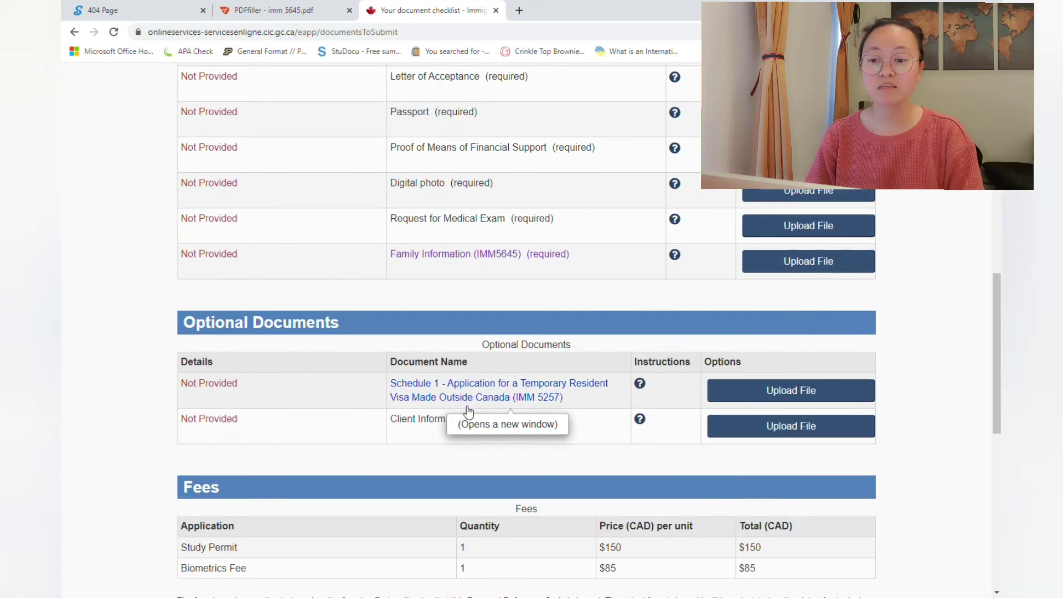
{"action": "scroll", "coordinate": [422, 420], "scroll_direction": "down", "scroll_amount": 1}
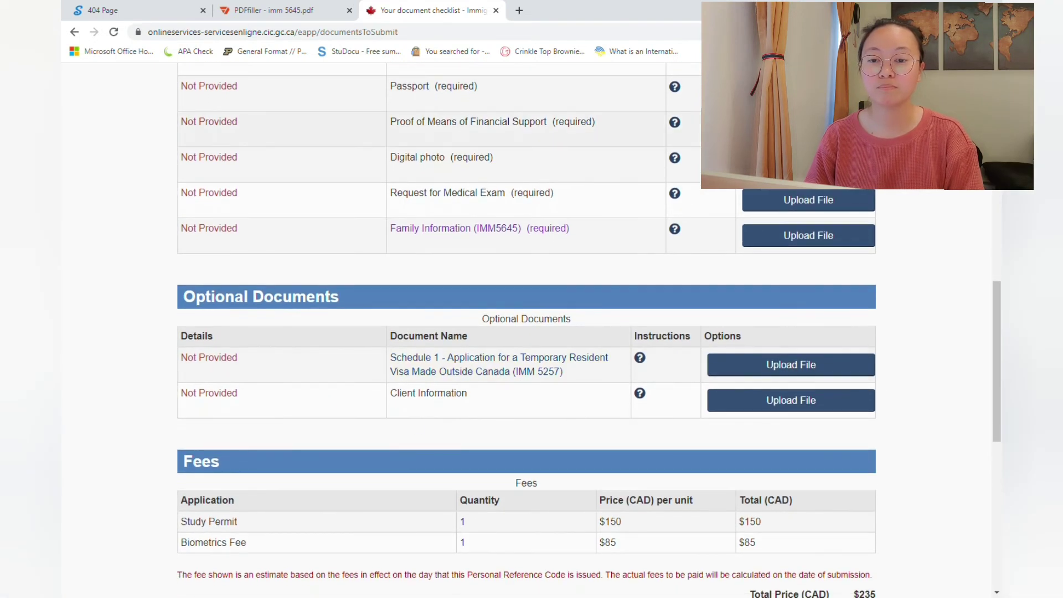